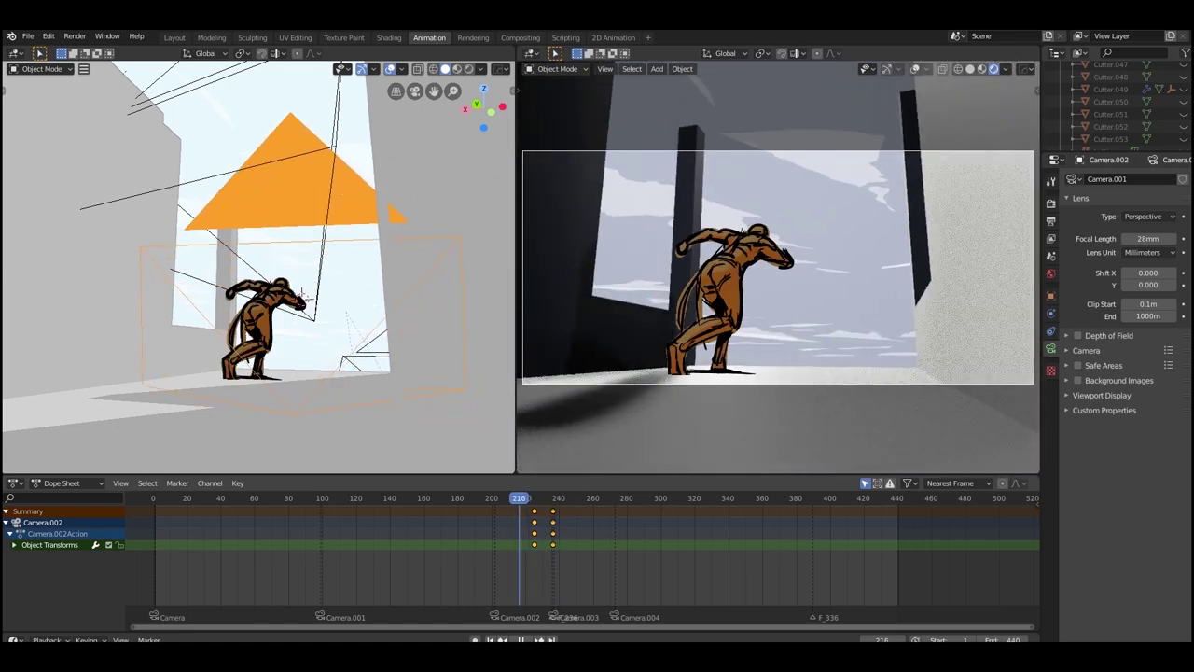
Play back the Camera.002 shot of the running figure and examine its camera motion from several angles
{"action": "key", "text": "space"}
{"action": "middle_click_drag", "start_coordinate": [301, 297], "coordinate": [298, 359]}
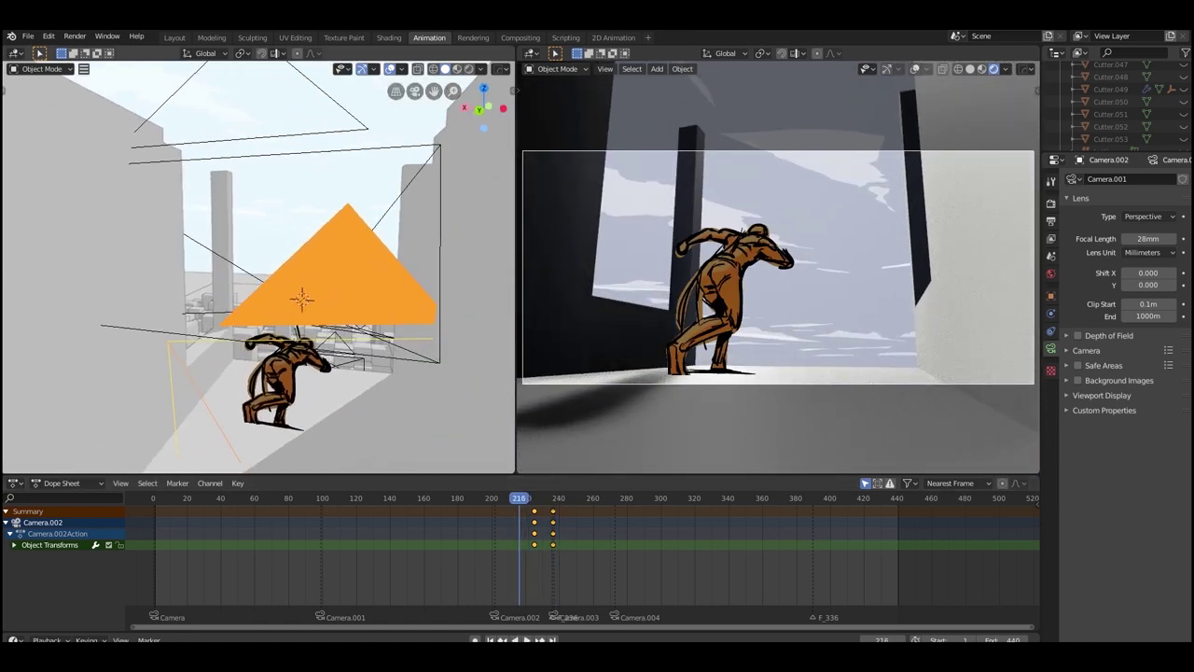
{"action": "scroll", "coordinate": [303, 303], "scroll_direction": "up", "scroll_amount": 2}
{"action": "middle_click_drag", "start_coordinate": [303, 303], "coordinate": [250, 200]}
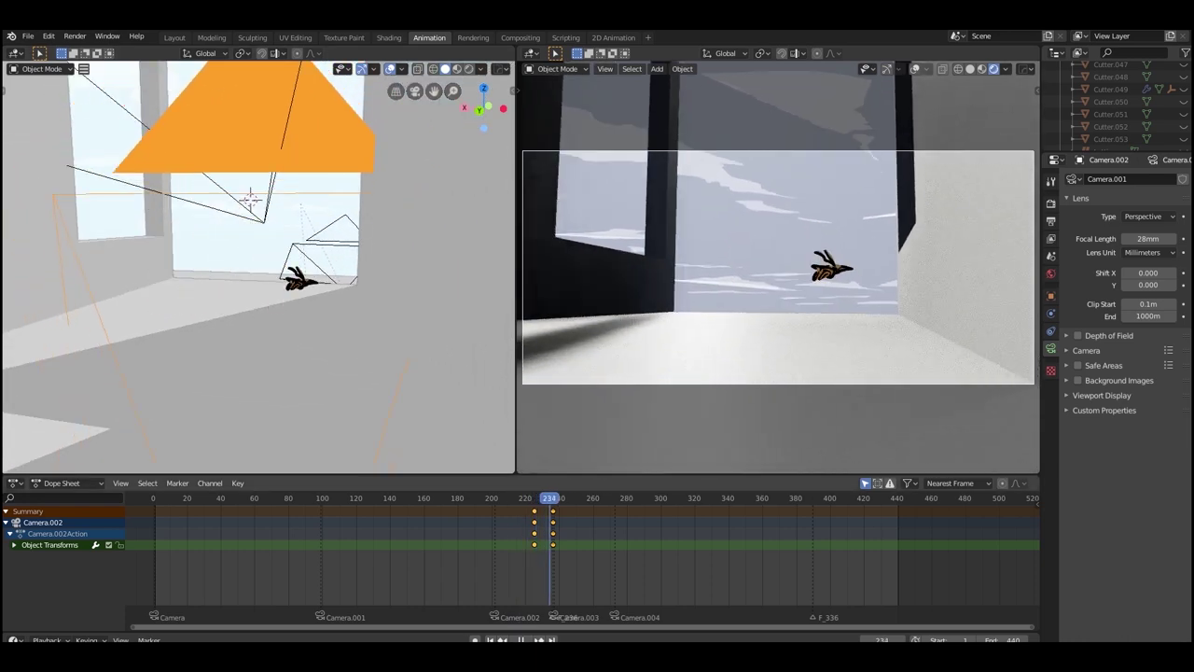
{"action": "key", "text": "Escape"}
{"action": "key", "text": "space"}
{"action": "key", "text": "space"}
{"action": "middle_click_drag", "start_coordinate": [250, 200], "coordinate": [341, 293]}
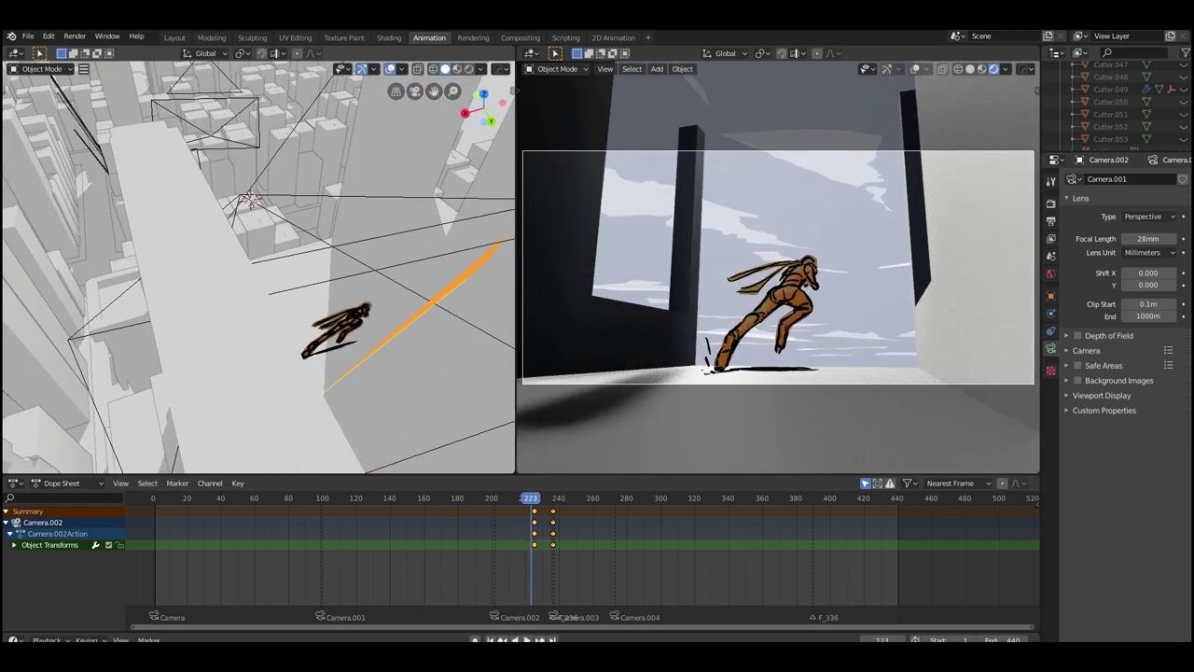
Play the Camera.003 shot and examine how that camera follows the figure jumping over the city
{"action": "key", "text": "space"}
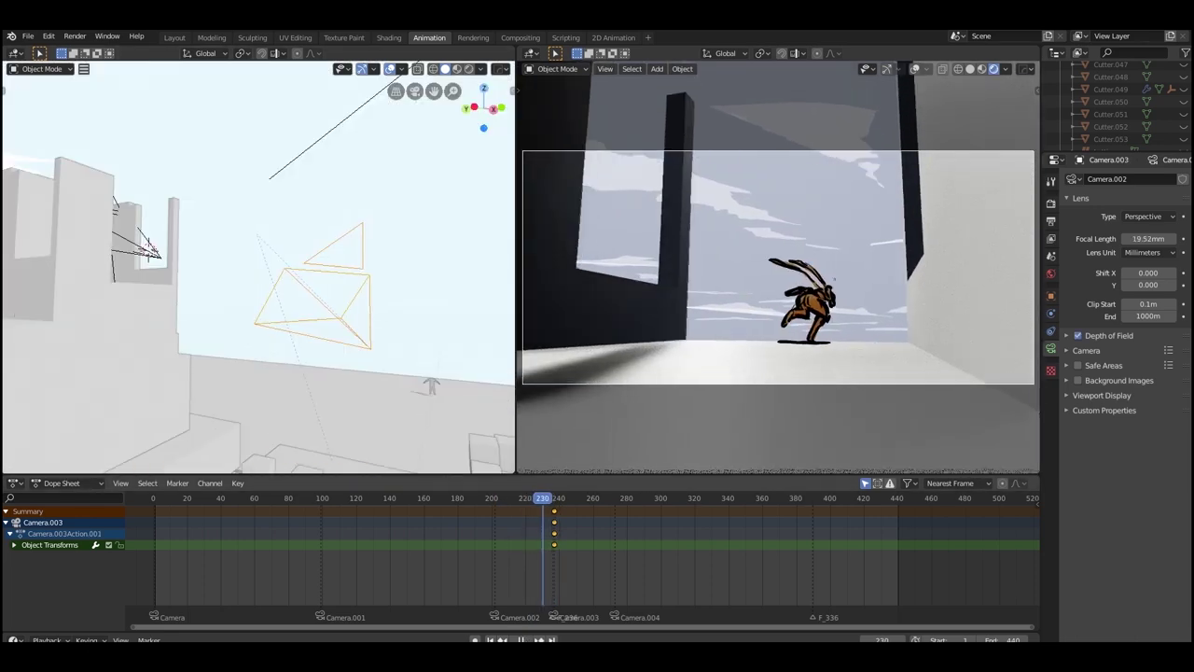
{"action": "key", "text": "space"}
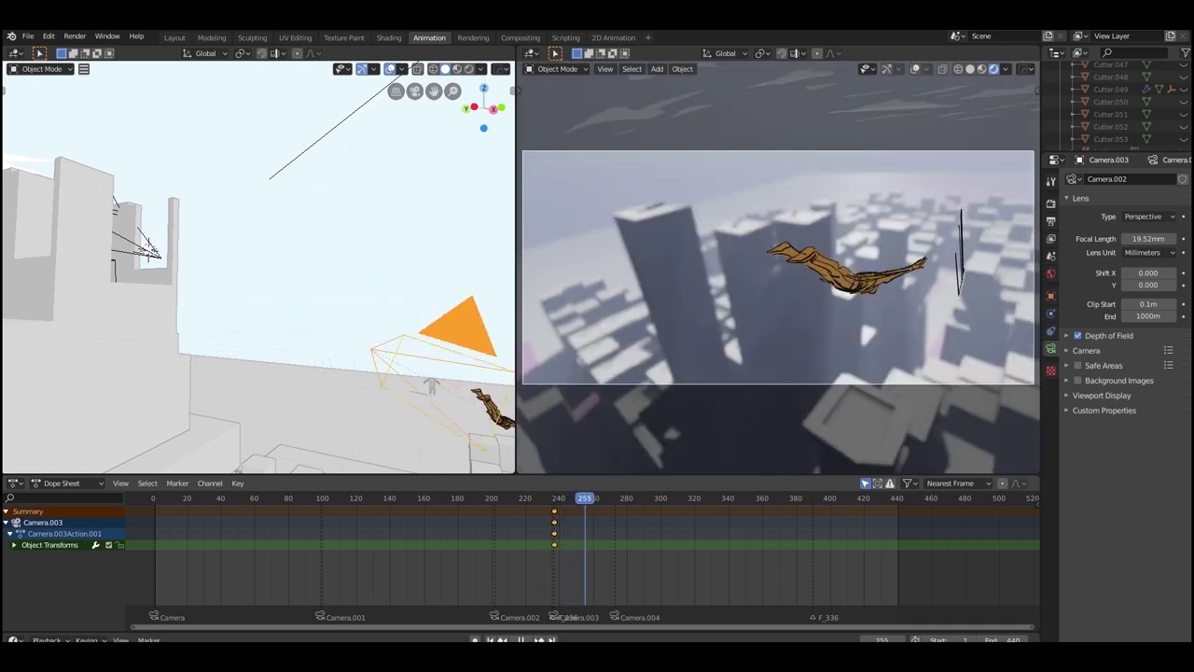
{"action": "middle_click_drag", "start_coordinate": [258, 267], "coordinate": [280, 262]}
{"action": "scroll", "coordinate": [259, 267], "scroll_direction": "down", "scroll_amount": 3}
{"action": "middle_click_drag", "start_coordinate": [373, 332], "coordinate": [259, 267], "text": "shift"}
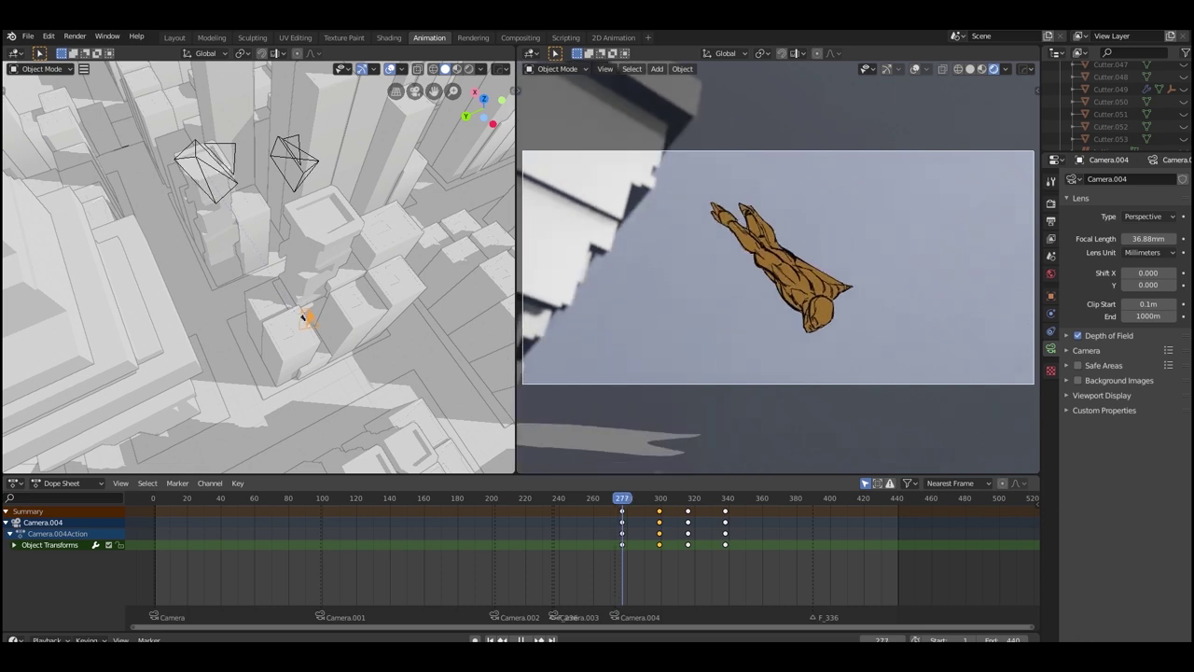
Play through the Camera.004 shot and examine how its keyframed camera follows the flying figure between the buildings
{"action": "scroll", "coordinate": [313, 335], "scroll_direction": "up", "scroll_amount": 8}
{"action": "middle_click_drag", "start_coordinate": [313, 336], "coordinate": [237, 295]}
{"action": "middle_click_drag", "start_coordinate": [177, 242], "coordinate": [161, 269]}
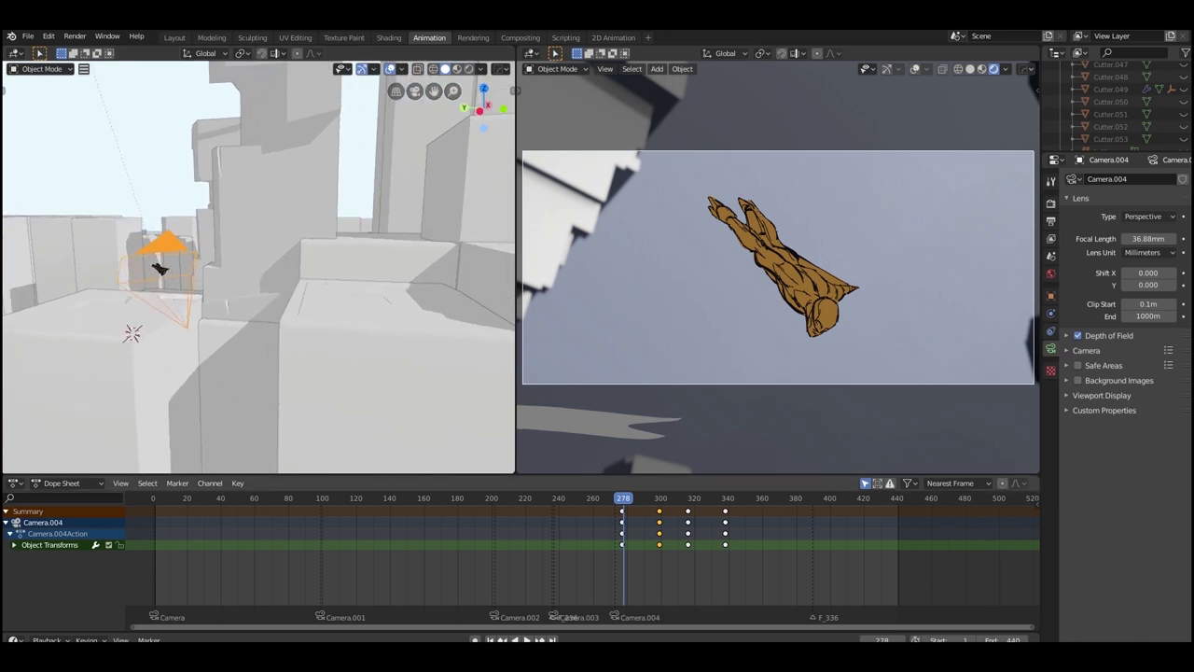
{"action": "key", "text": "space"}
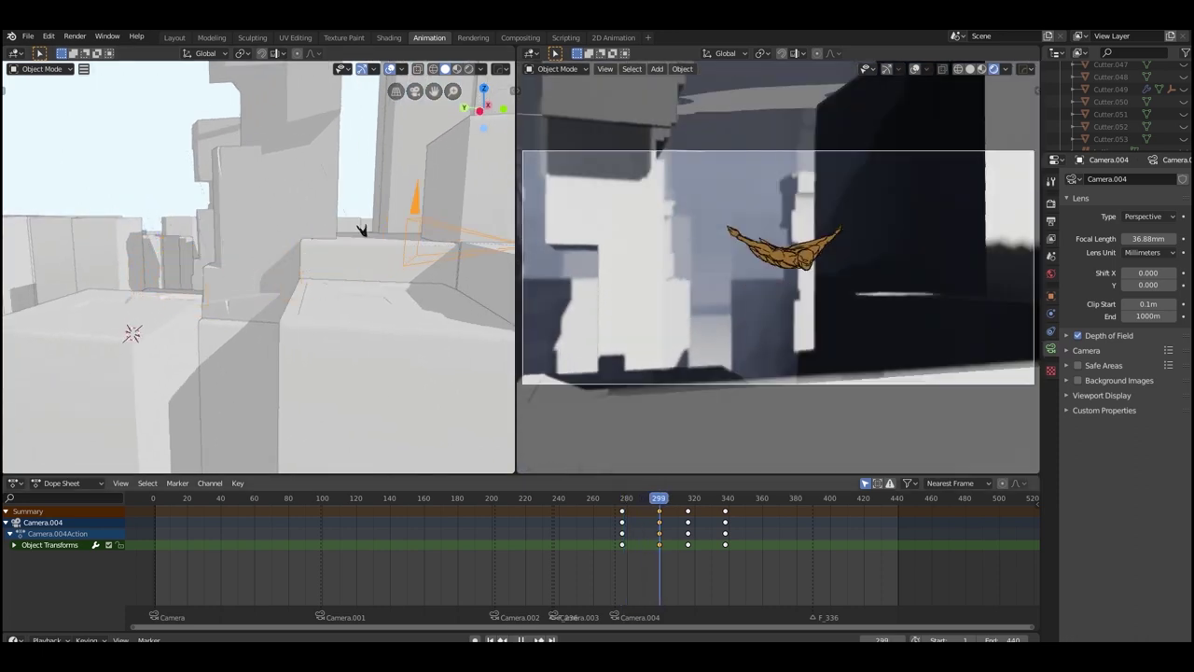
{"action": "middle_click_drag", "start_coordinate": [227, 305], "coordinate": [130, 303]}
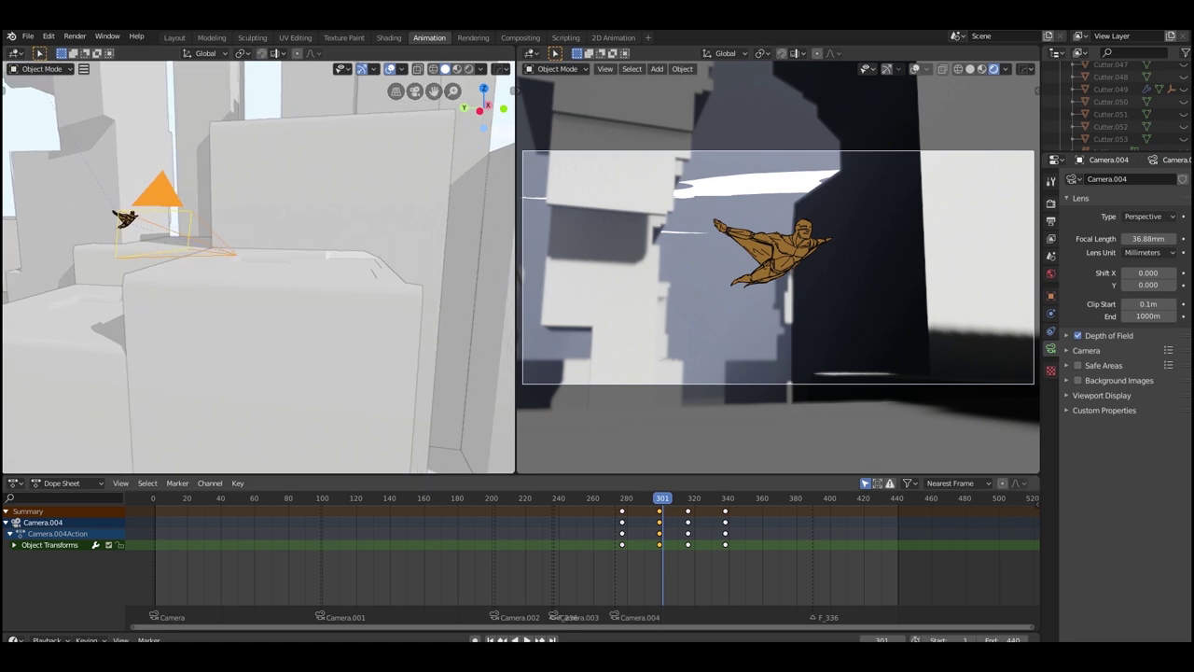
{"action": "key", "text": "space"}
{"action": "key", "text": "space"}
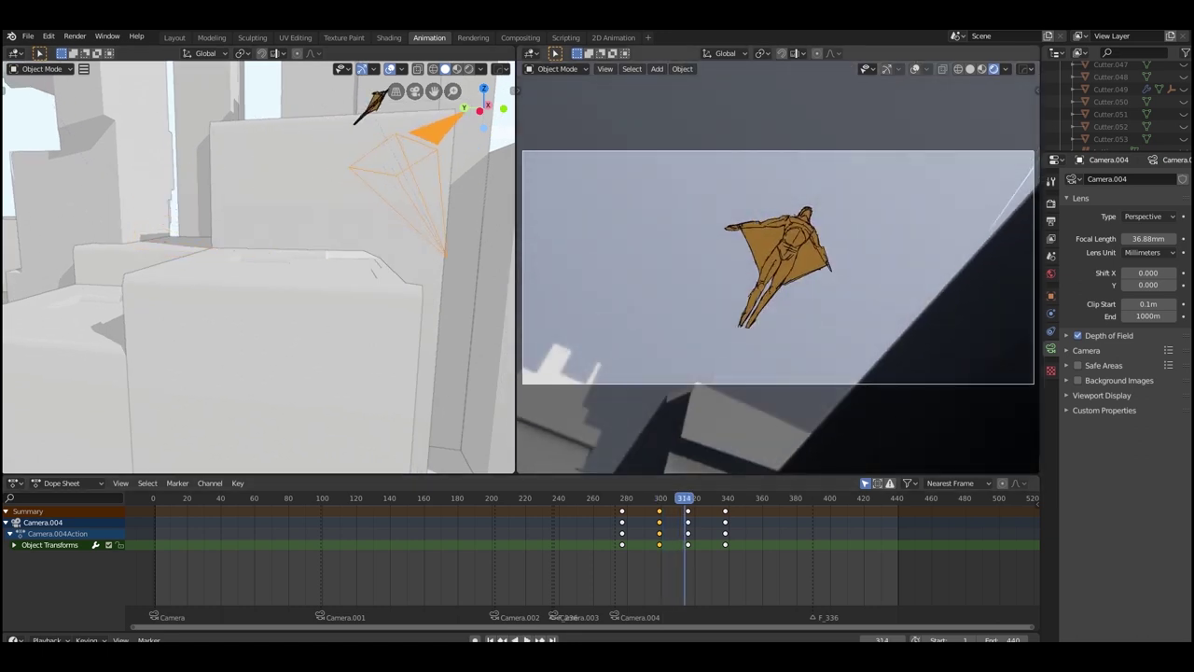
{"action": "middle_click_drag", "start_coordinate": [130, 303], "coordinate": [110, 319]}
{"action": "scroll", "coordinate": [259, 267], "scroll_direction": "down", "scroll_amount": 4}
{"action": "middle_click_drag", "start_coordinate": [259, 267], "coordinate": [186, 314]}
{"action": "key", "text": "space"}
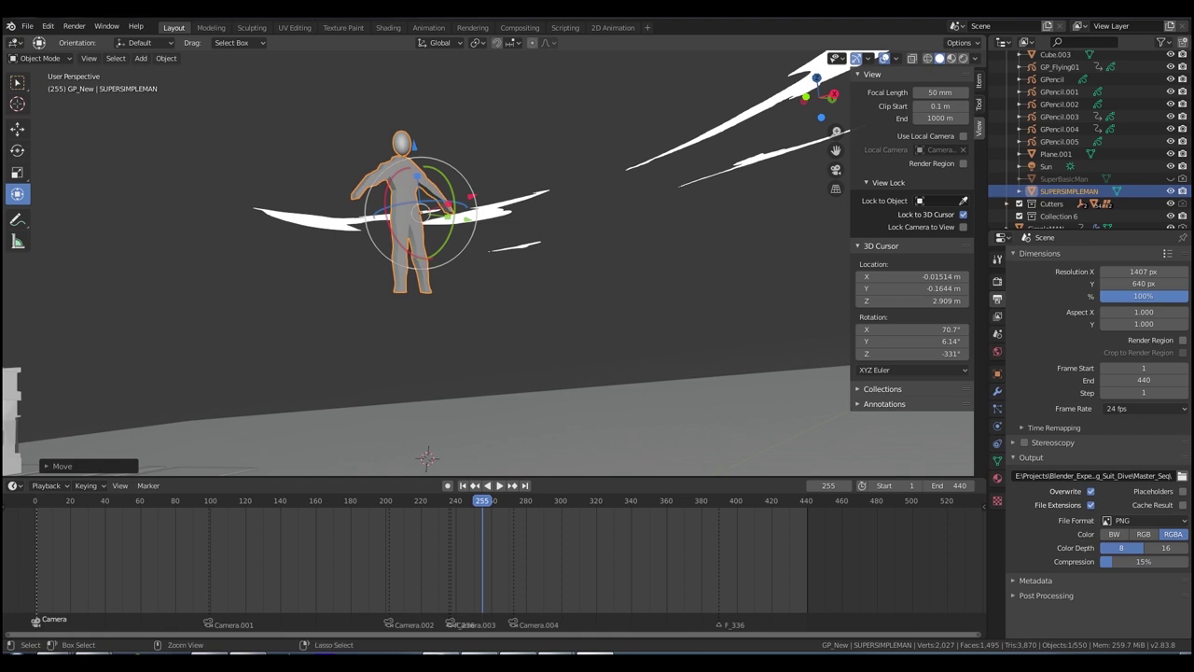
Rotate SUPERSIMPLEMAN into a horizontal flying pose and insert a LocRotScale keyframe at frame 255
{"action": "middle_click_drag", "start_coordinate": [427, 308], "coordinate": [364, 326], "text": "ctrl"}
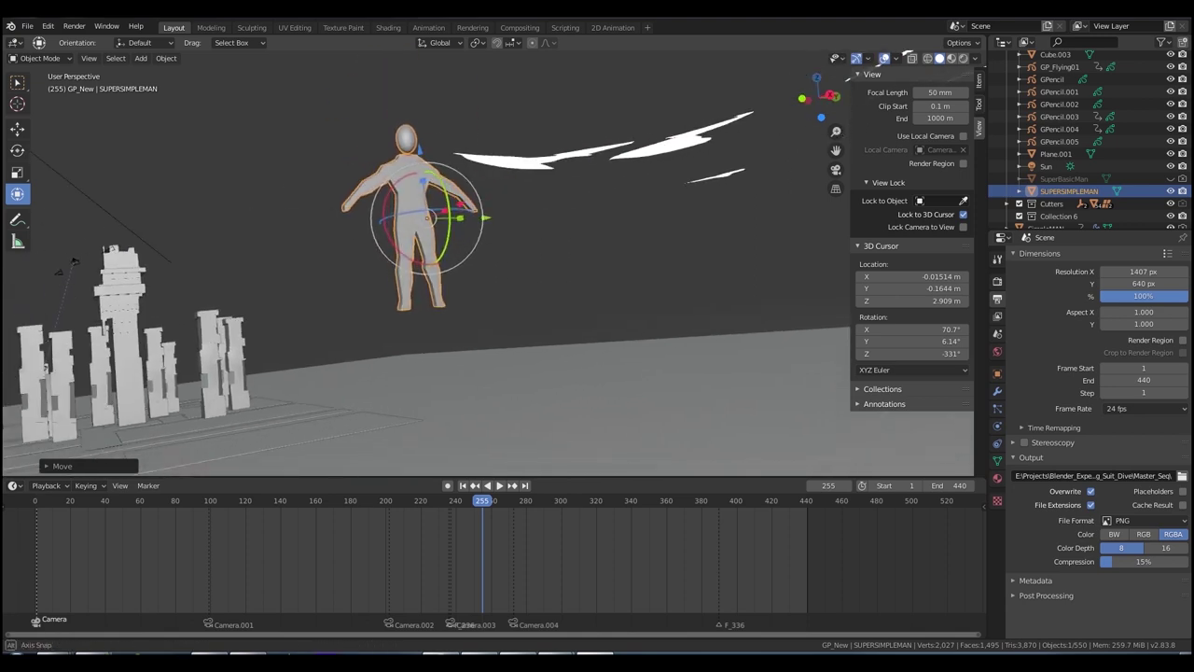
{"action": "middle_click_drag", "start_coordinate": [635, 280], "coordinate": [676, 266]}
{"action": "key", "text": "i"}
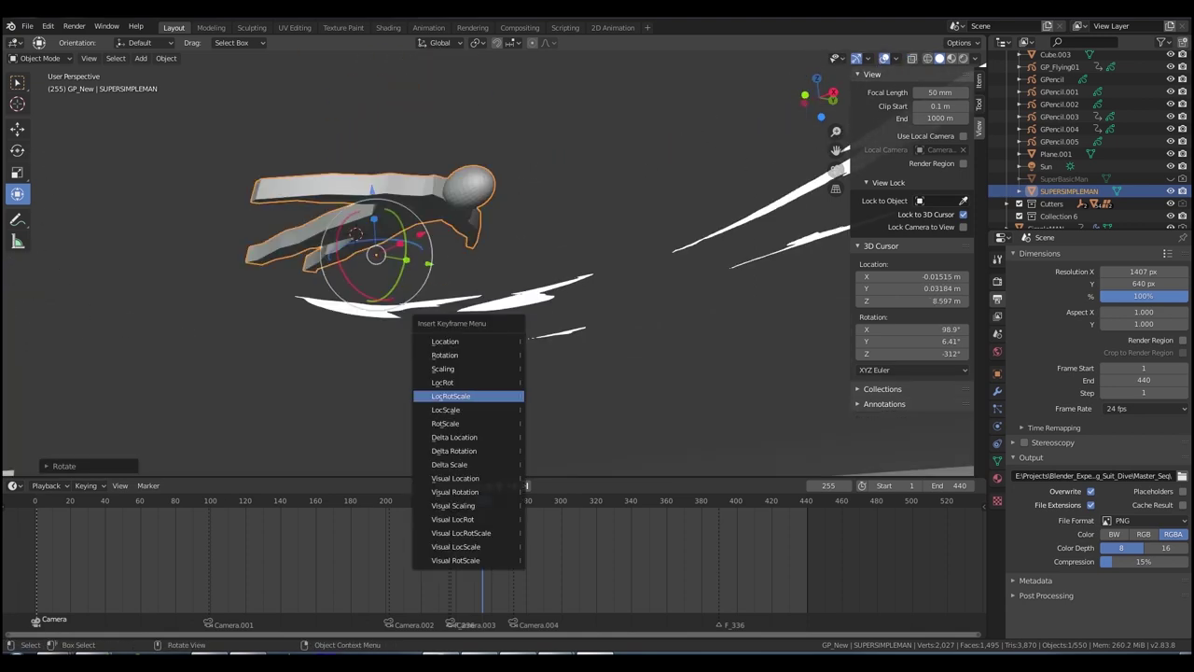
{"action": "left_click", "coordinate": [469, 396]}
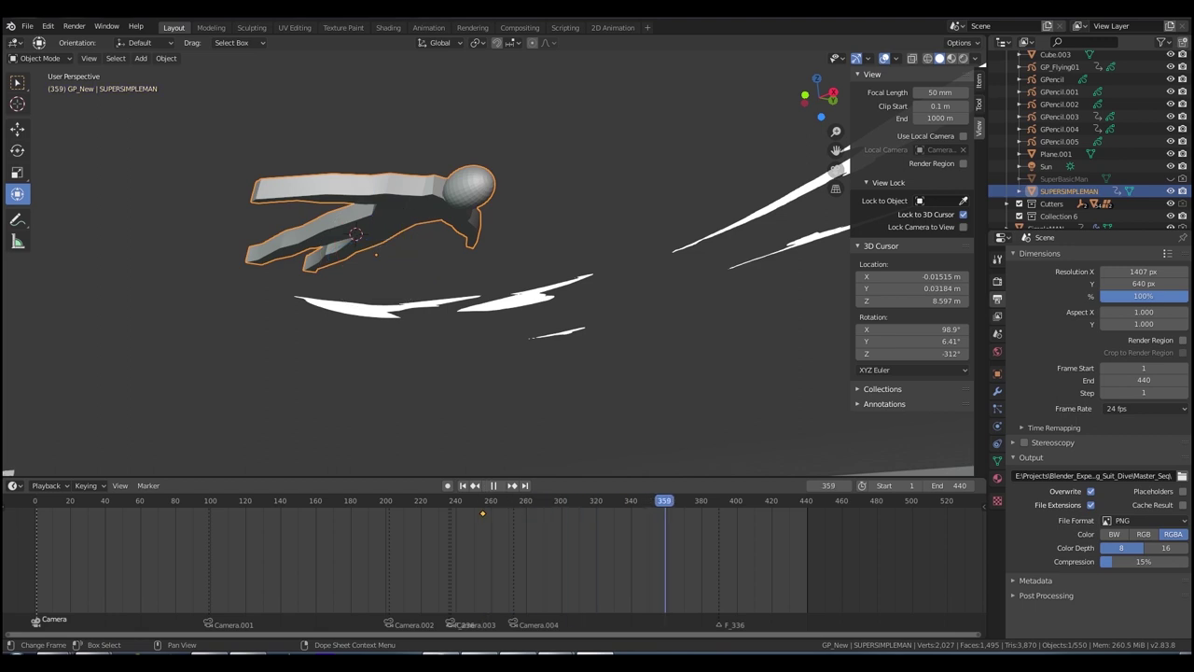
At frame 359, move SUPERSIMPLEMAN forward along the X axis and lower it along the Z axis
{"action": "middle_click_drag", "start_coordinate": [391, 262], "coordinate": [357, 289], "text": "shift"}
{"action": "key", "text": "g"}
{"action": "key", "text": "x"}
{"action": "key", "text": "Return"}
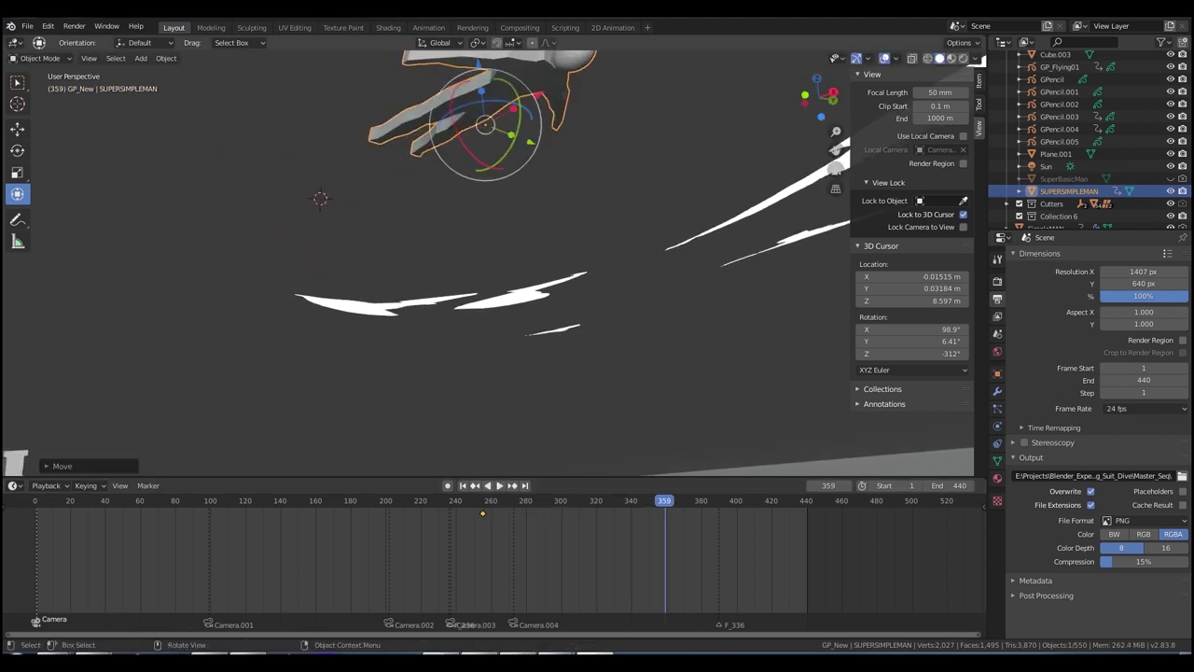
{"action": "key", "text": "g"}
{"action": "key", "text": "z"}
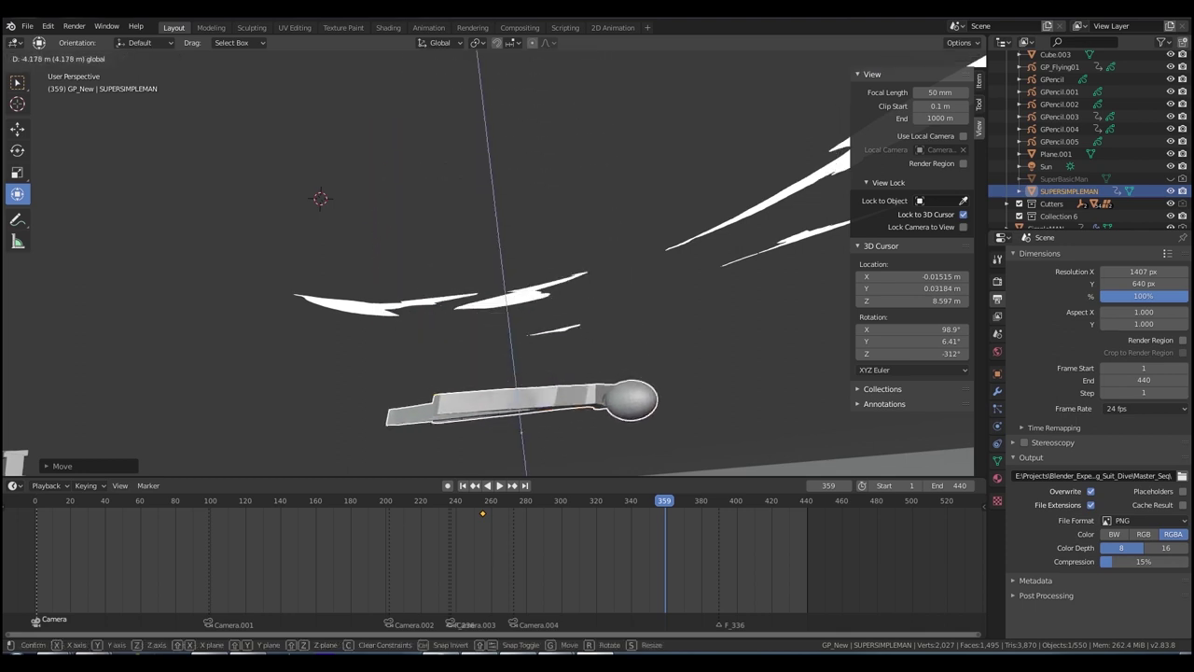
{"action": "key", "text": "Return"}
Rotate SUPERSIMPLEMAN into a head-down dive and insert a LocRotScale keyframe at frame 359
{"action": "key", "text": "r"}
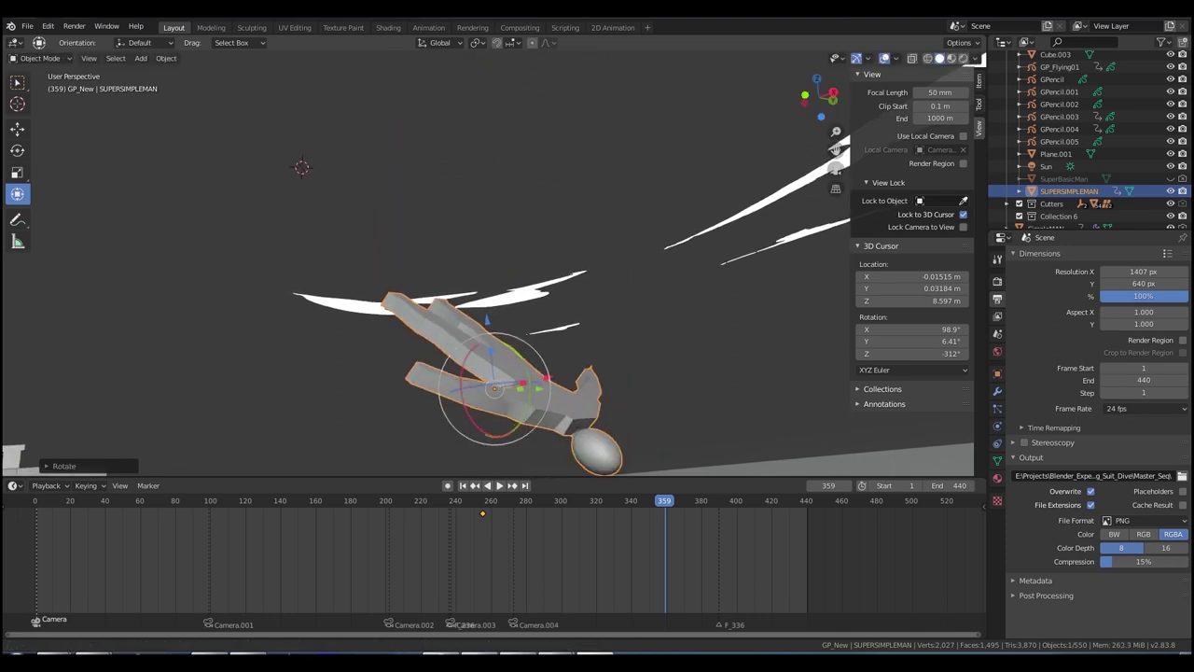
{"action": "key", "text": "Return"}
{"action": "key", "text": "i"}
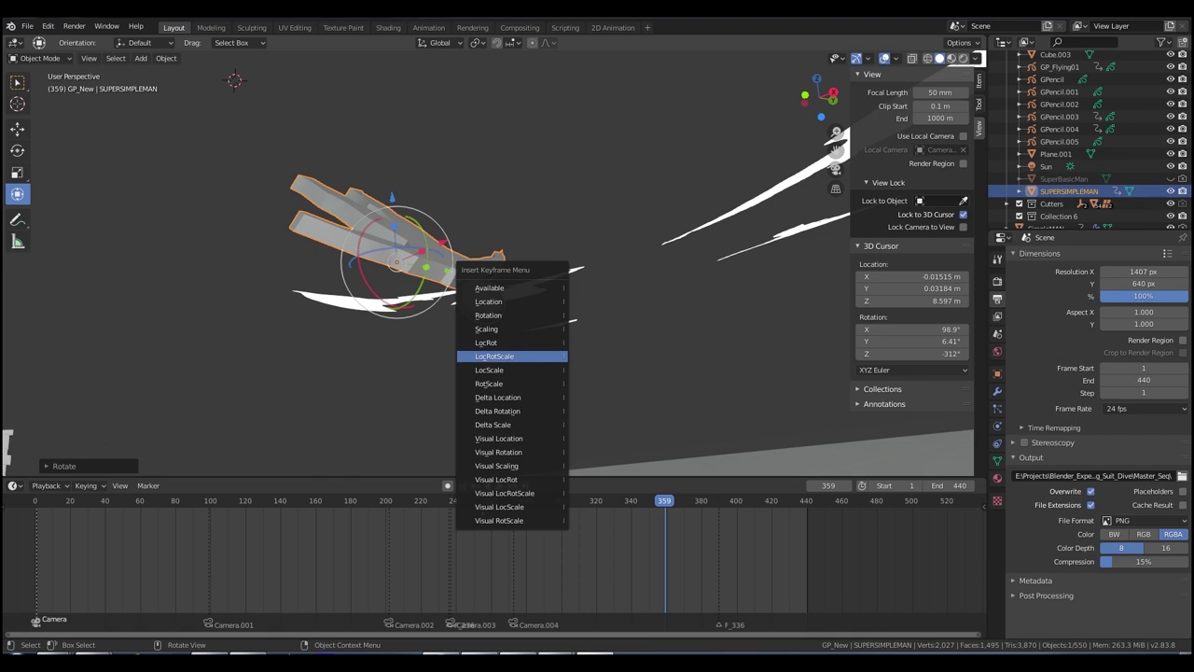
{"action": "left_click", "coordinate": [495, 355]}
At frame 429, rotate SUPERSIMPLEMAN about -45° around the Y axis to pull out of the dive, and reposition it
{"action": "key", "text": "space"}
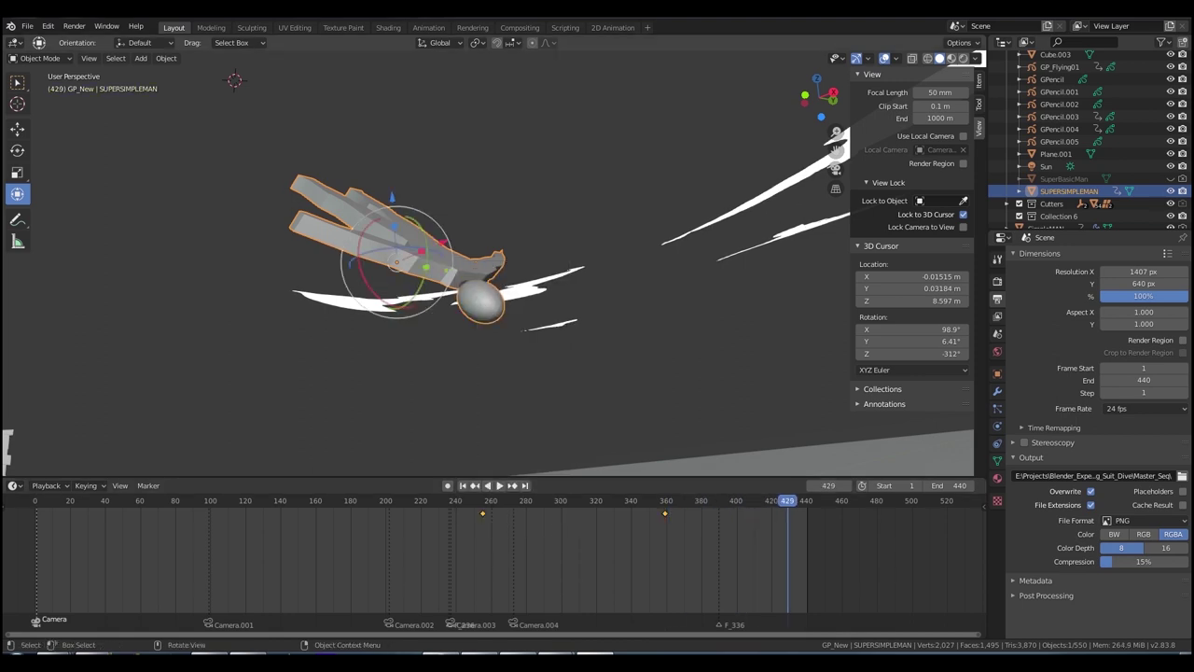
{"action": "key", "text": "r"}
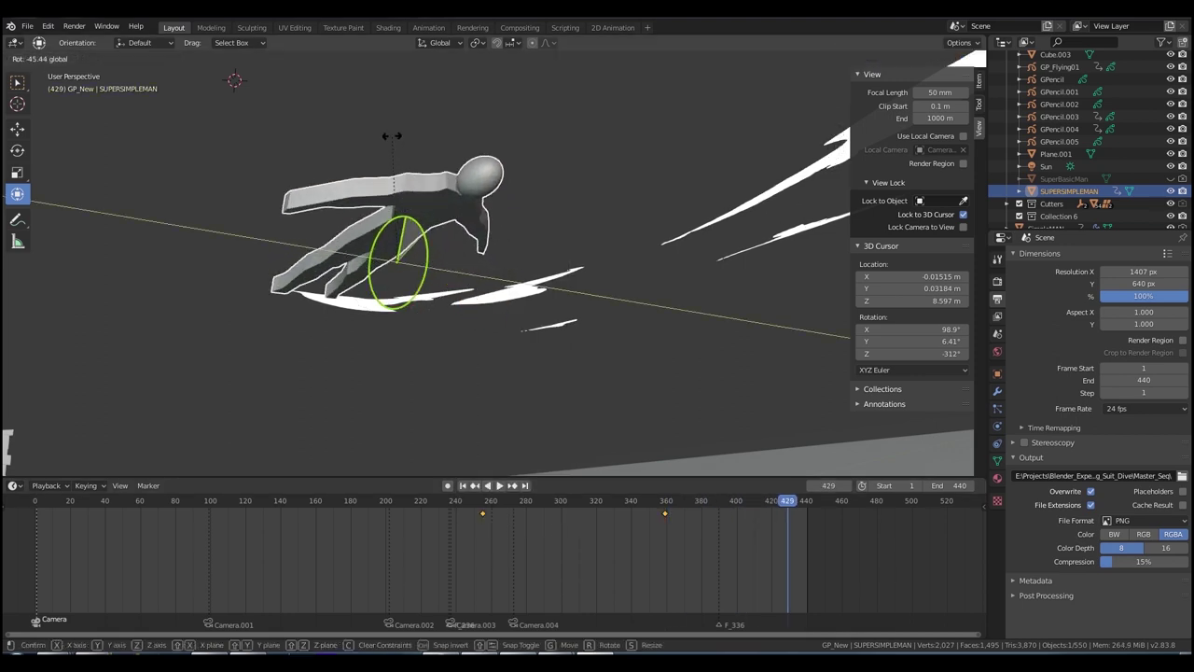
{"action": "key", "text": "Return"}
{"action": "left_click_drag", "start_coordinate": [443, 242], "coordinate": [723, 120]}
{"action": "middle_click_drag", "start_coordinate": [723, 119], "coordinate": [560, 225], "text": "shift"}
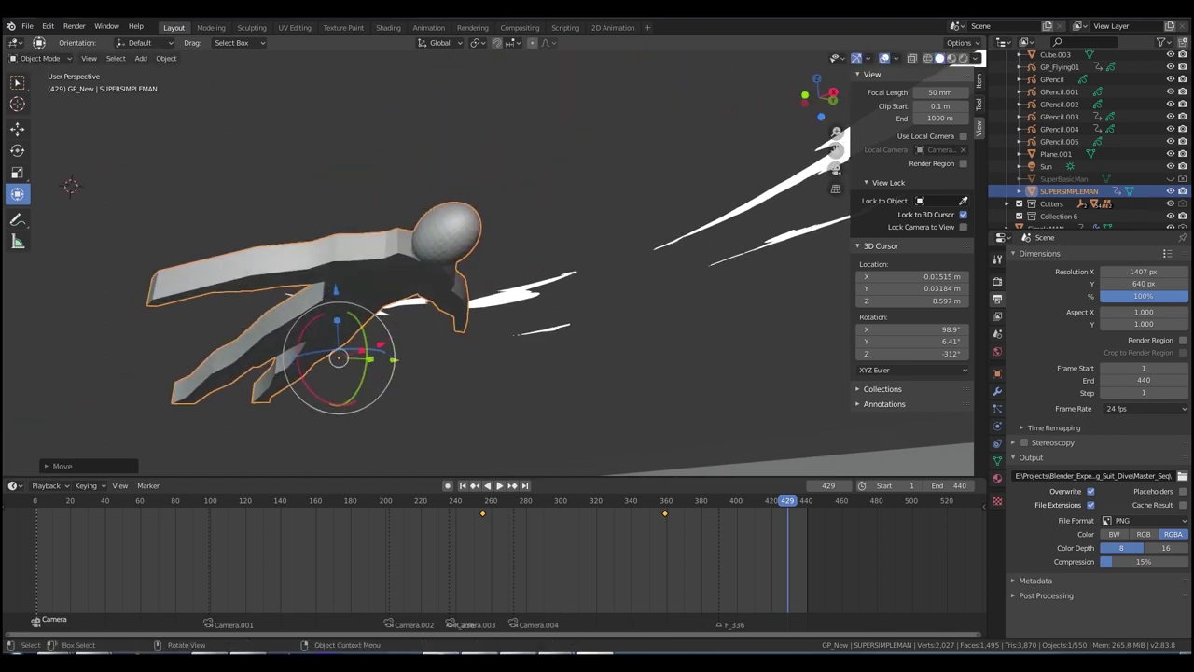
Move SUPERSIMPLEMAN farther forward along the X axis and insert a keyframe at frame 429
{"action": "key", "text": "g"}
{"action": "key", "text": "x"}
{"action": "key", "text": "Return"}
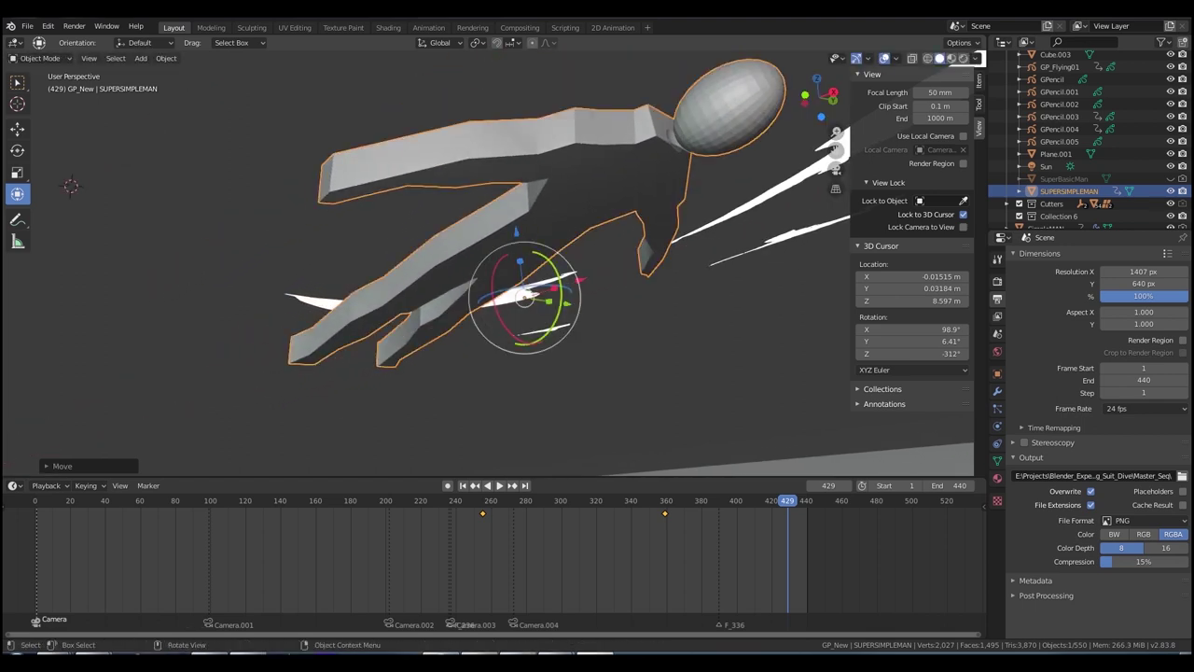
{"action": "key", "text": "i"}
{"action": "left_click", "coordinate": [553, 328]}
Review the figure's keyframed flight path and return to its starting pose around frame 256
{"action": "left_click_drag", "start_coordinate": [788, 501], "coordinate": [770, 501]}
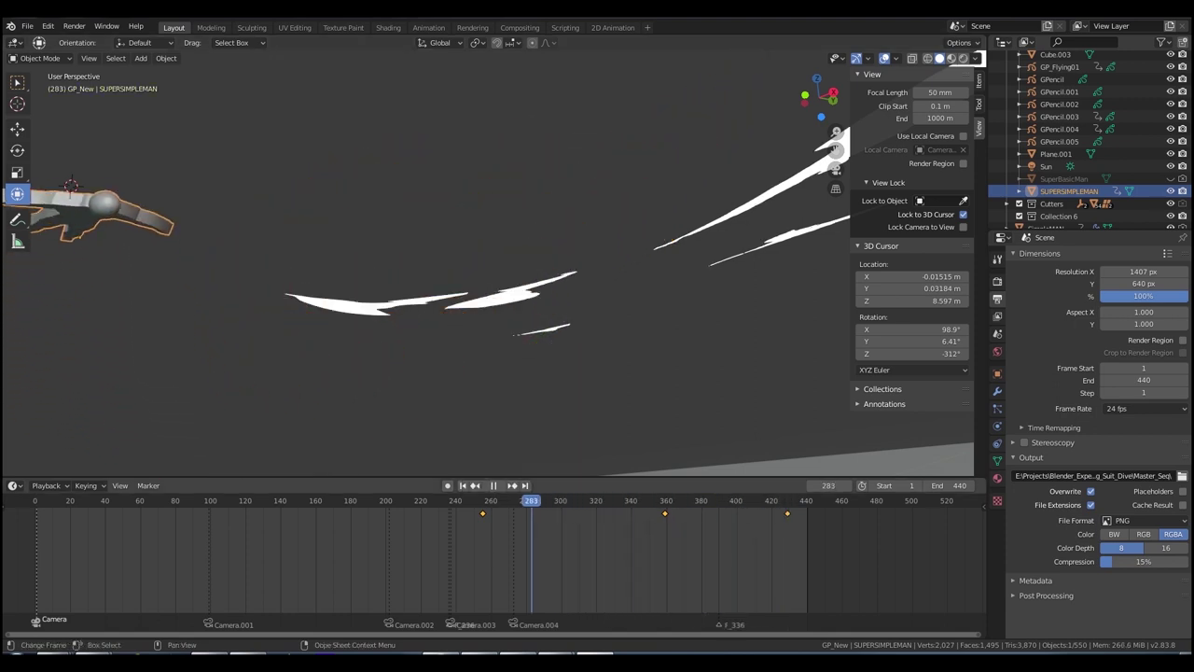
{"action": "key", "text": "space"}
{"action": "mouse_move", "coordinate": [71, 185]}
{"action": "middle_mouse_down", "text": "shift"}
{"action": "mouse_move", "coordinate": [206, 188]}
{"action": "mouse_move", "coordinate": [206, 163]}
{"action": "mouse_move", "coordinate": [286, 201]}
{"action": "mouse_move", "coordinate": [265, 200]}
{"action": "middle_mouse_up", "text": "shift"}
{"action": "left_click_drag", "start_coordinate": [520, 501], "coordinate": [483, 502]}
Add a new camera at a relocated 3D cursor and frame the flying SUPERSIMPLEMAN in its view at frame 256
{"action": "middle_click_drag", "start_coordinate": [373, 327], "coordinate": [450, 433]}
{"action": "right_click", "coordinate": [450, 432], "text": "shift"}
{"action": "key", "text": "shift+a"}
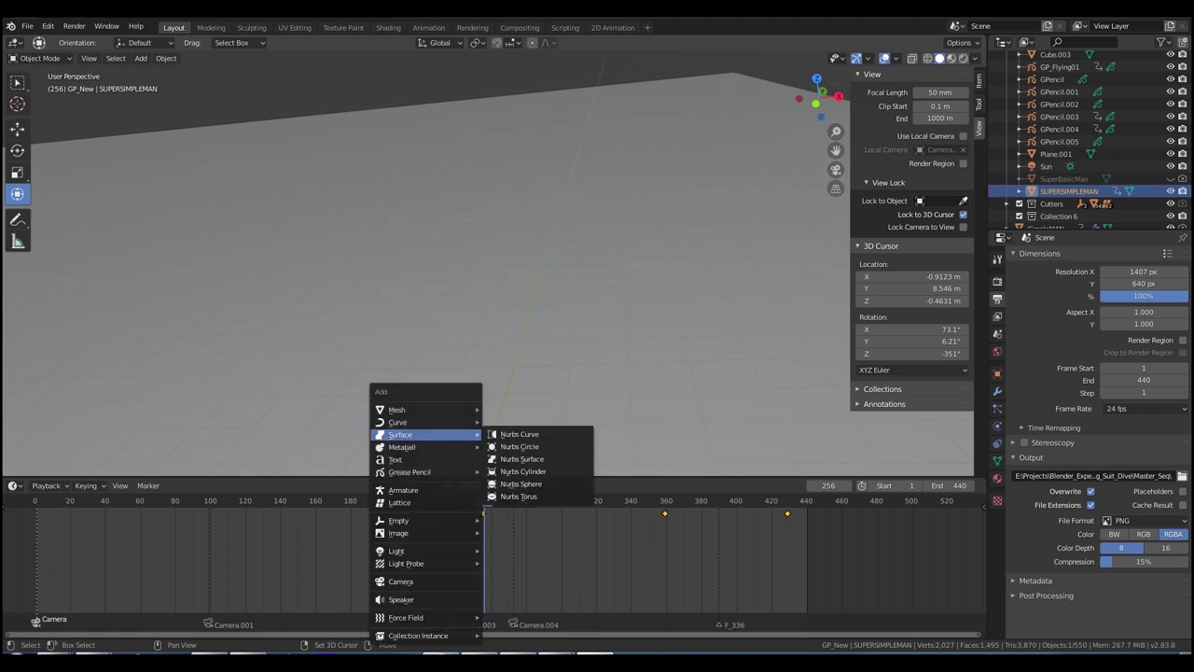
{"action": "left_click", "coordinate": [425, 581]}
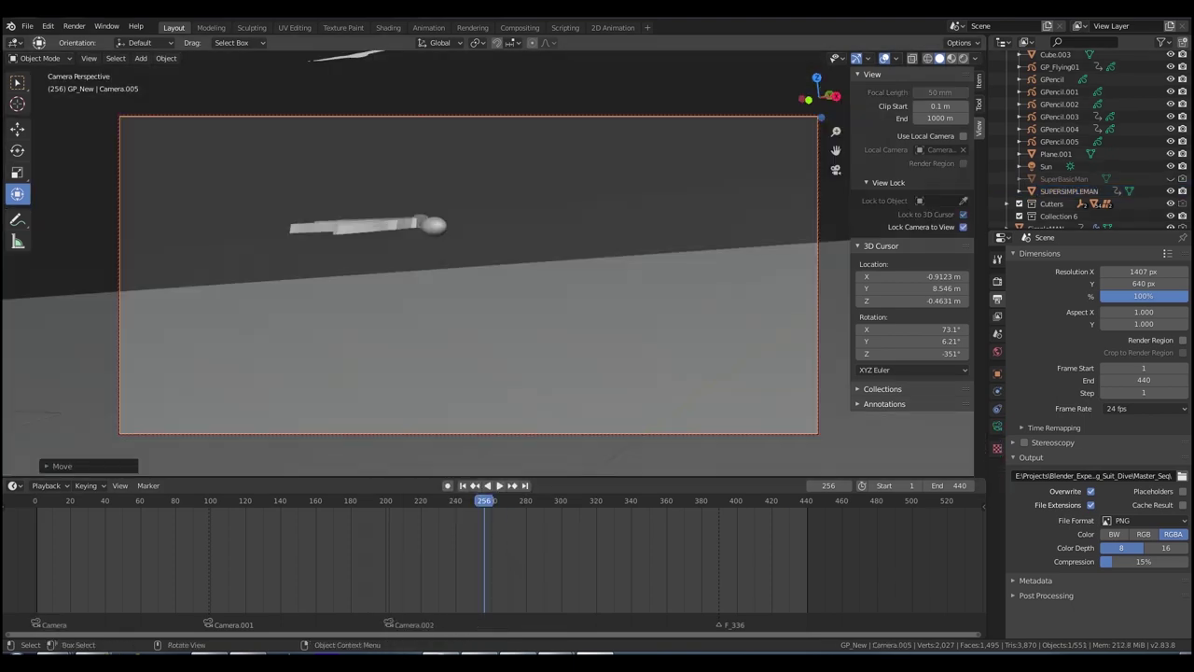
{"action": "middle_click_drag", "start_coordinate": [476, 308], "coordinate": [233, 116]}
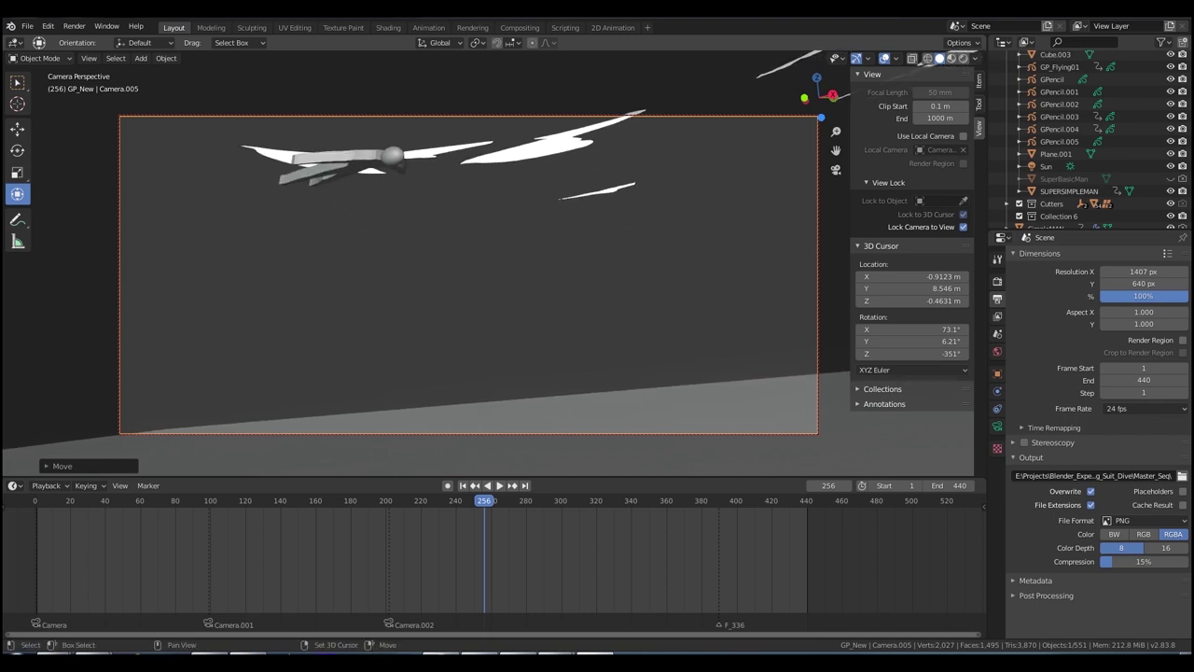
{"action": "mouse_move", "coordinate": [382, 215]}
{"action": "middle_mouse_down"}
{"action": "mouse_move", "coordinate": [358, 208]}
{"action": "mouse_move", "coordinate": [303, 226]}
{"action": "mouse_move", "coordinate": [271, 215]}
{"action": "mouse_move", "coordinate": [268, 242]}
{"action": "middle_mouse_up"}
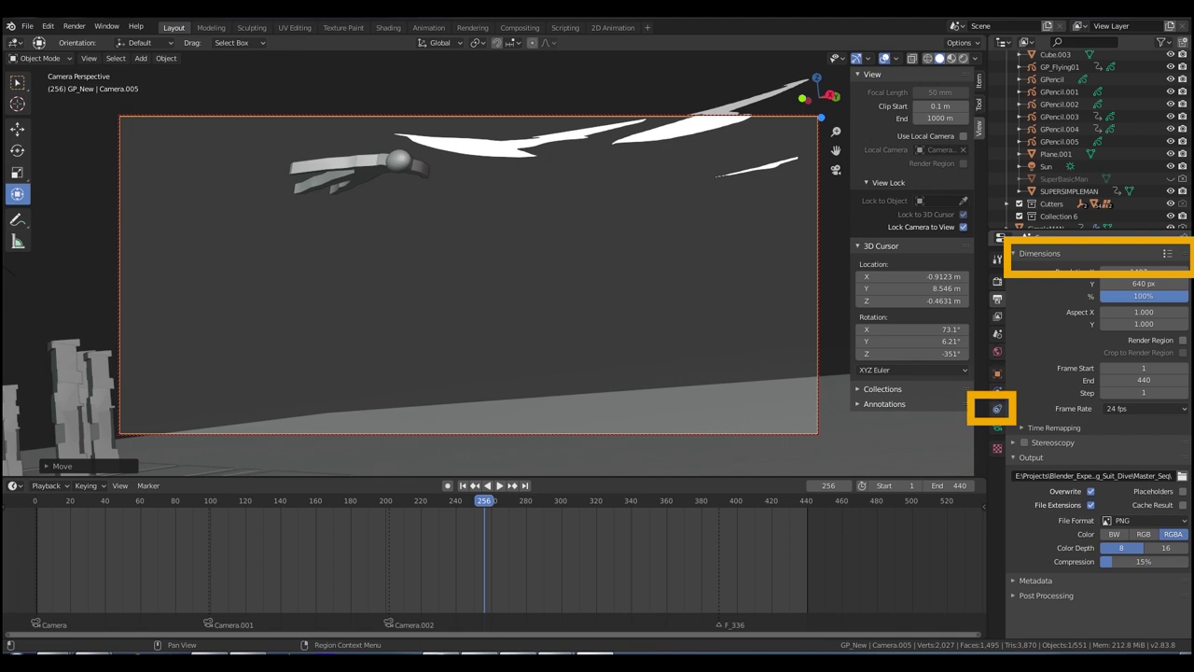
Add a Track To constraint to the new camera targeting SUPERSIMPLEMAN, with To set to -Z and Up set to Y
{"action": "left_click", "coordinate": [998, 409]}
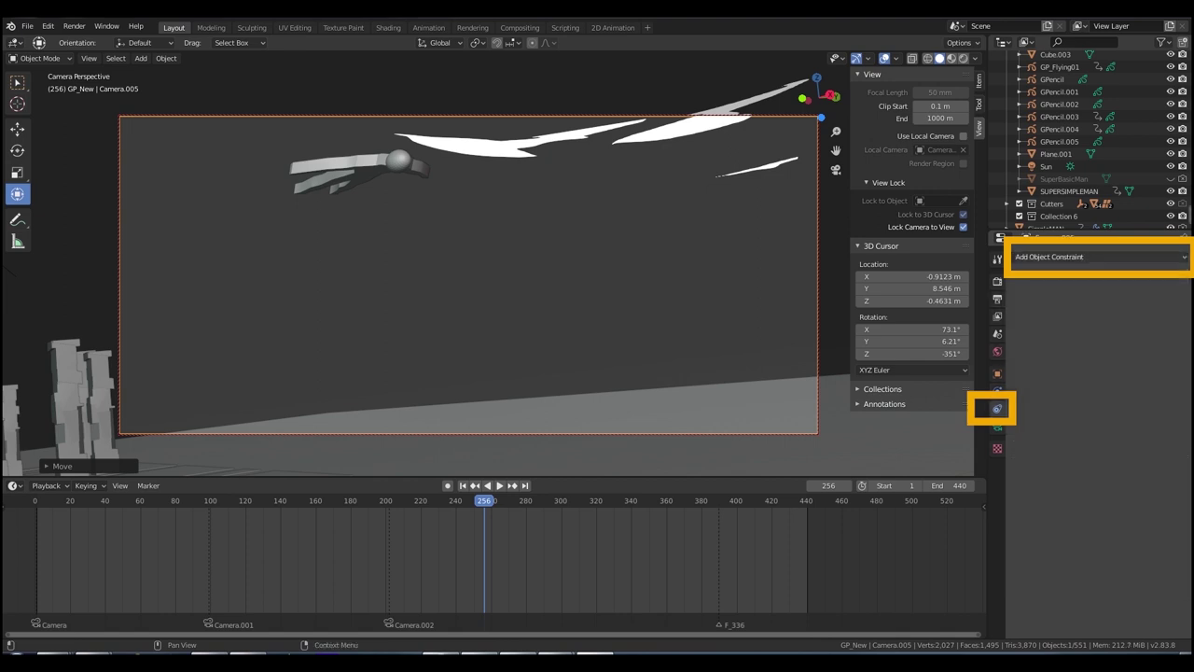
{"action": "left_click", "coordinate": [1099, 257]}
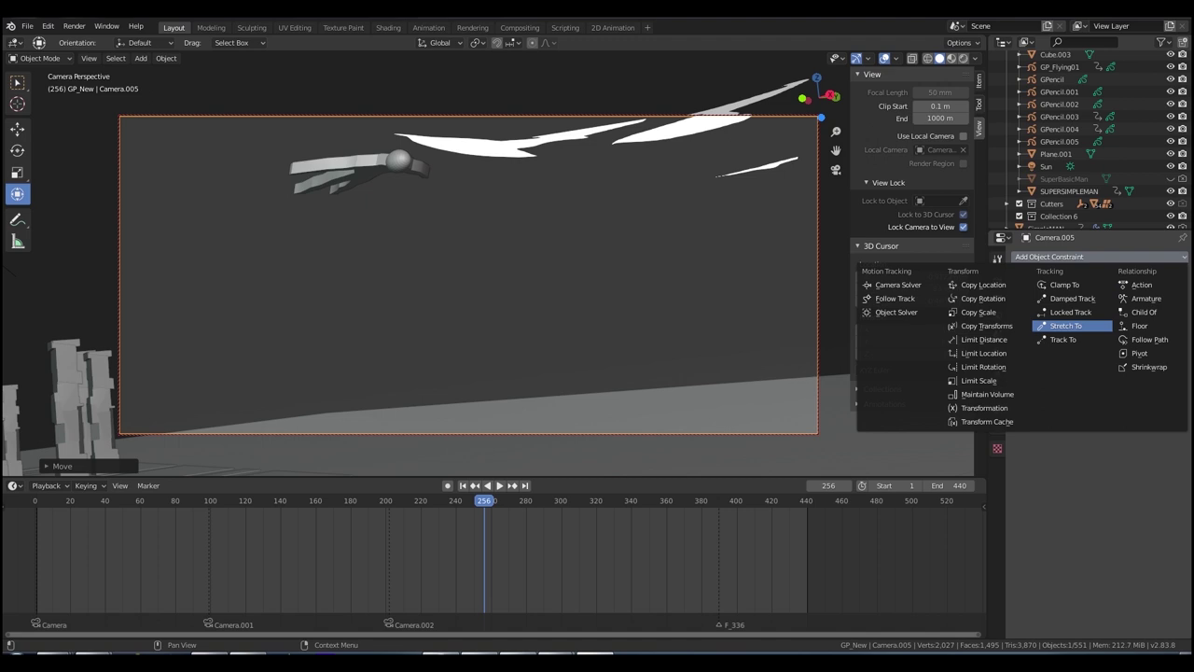
{"action": "left_click", "coordinate": [1064, 339]}
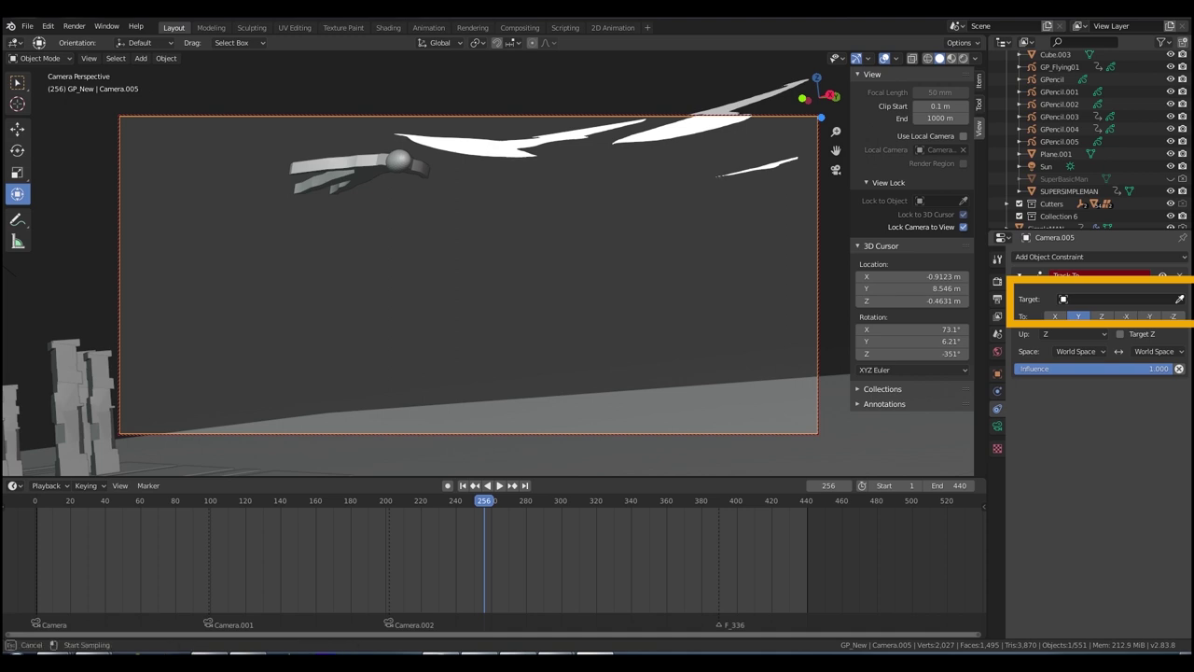
{"action": "left_click", "coordinate": [399, 157]}
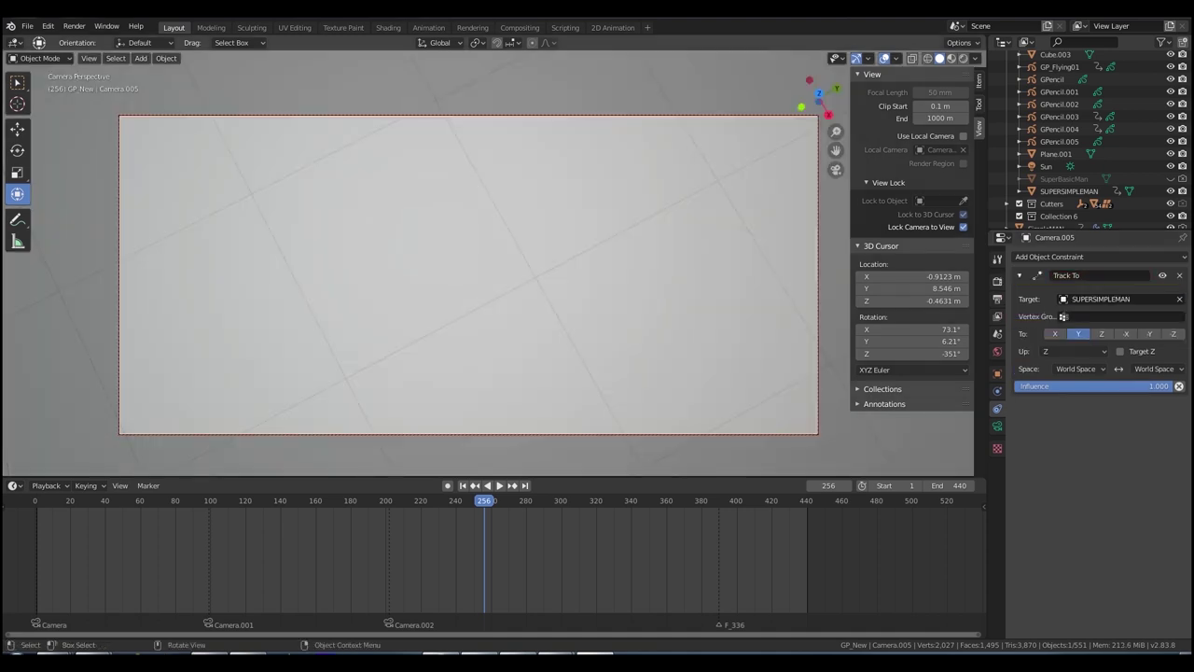
{"action": "left_click", "coordinate": [1173, 334]}
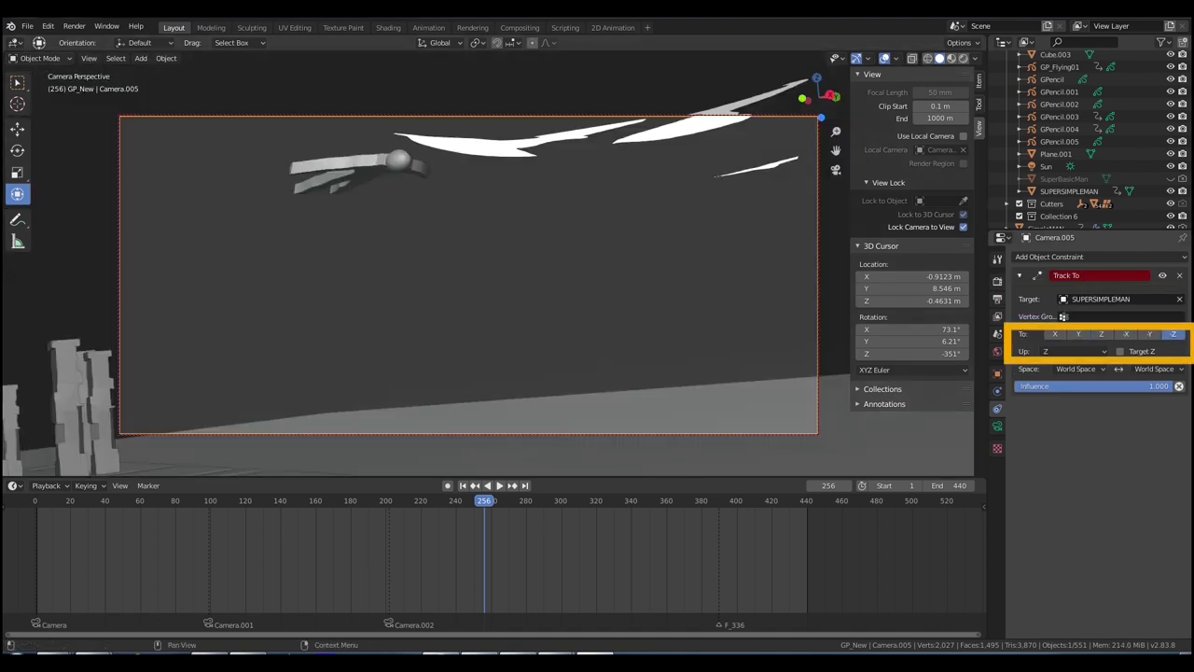
{"action": "left_click", "coordinate": [1074, 380]}
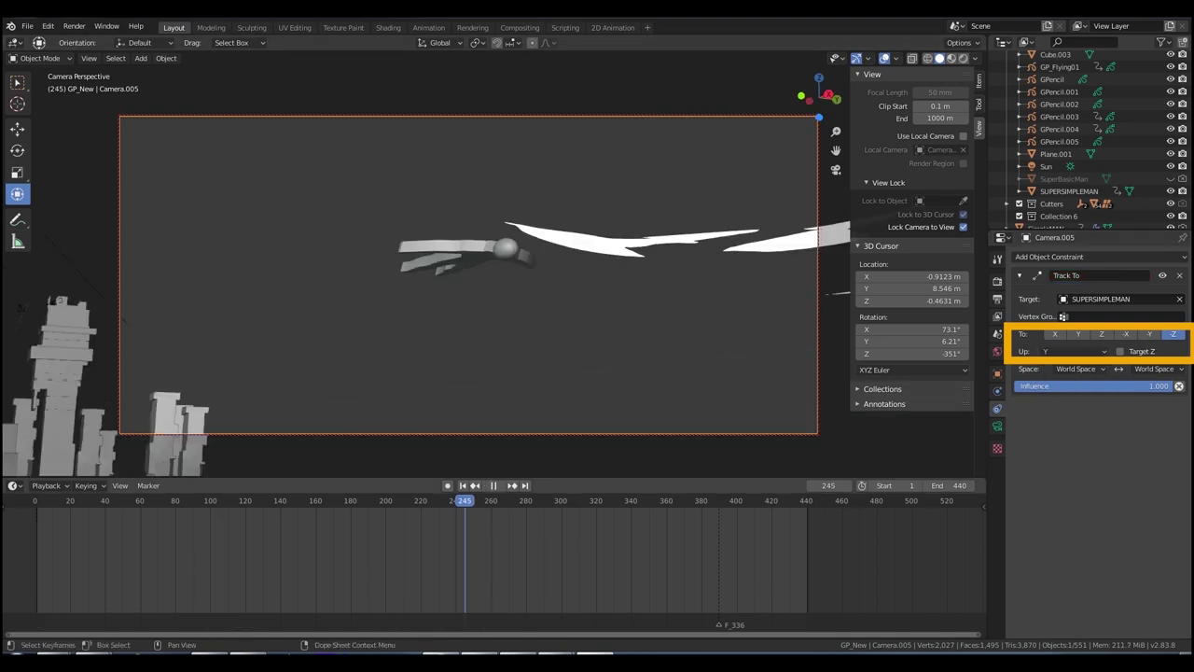
Test the camera tracking near the end of the flight by moving SUPERSIMPLEMAN about 9 m along X at frame 429
{"action": "left_click_drag", "start_coordinate": [465, 501], "coordinate": [589, 501]}
{"action": "left_click", "coordinate": [469, 275]}
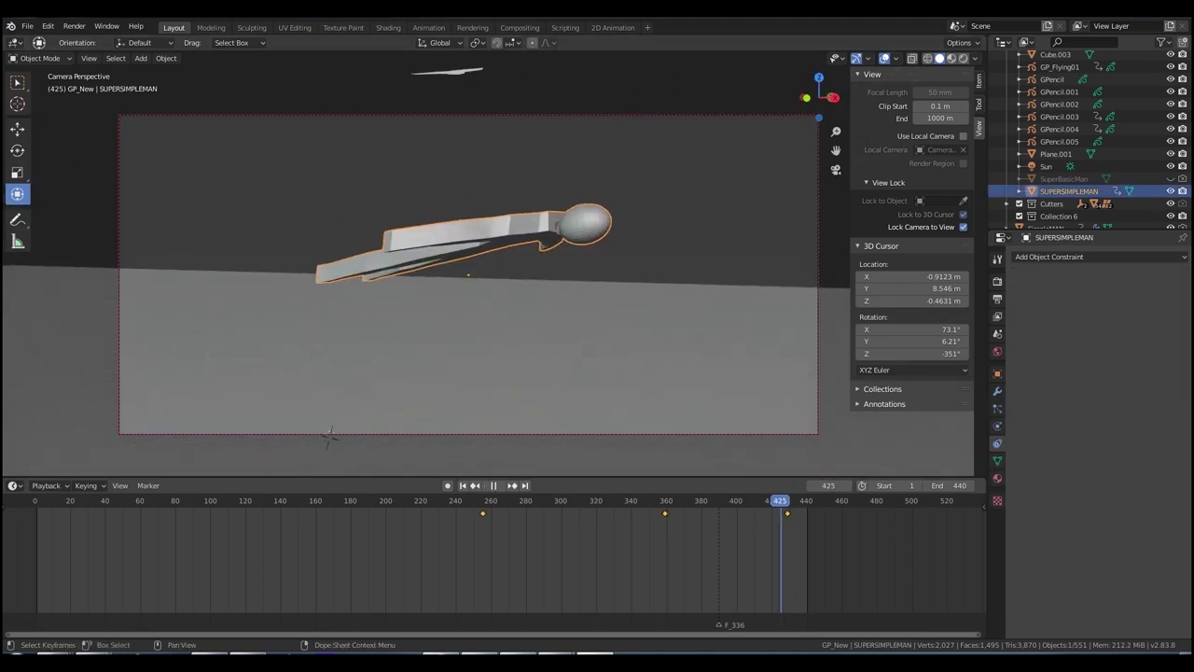
{"action": "key", "text": "space"}
{"action": "key", "text": "g"}
{"action": "key", "text": "x"}
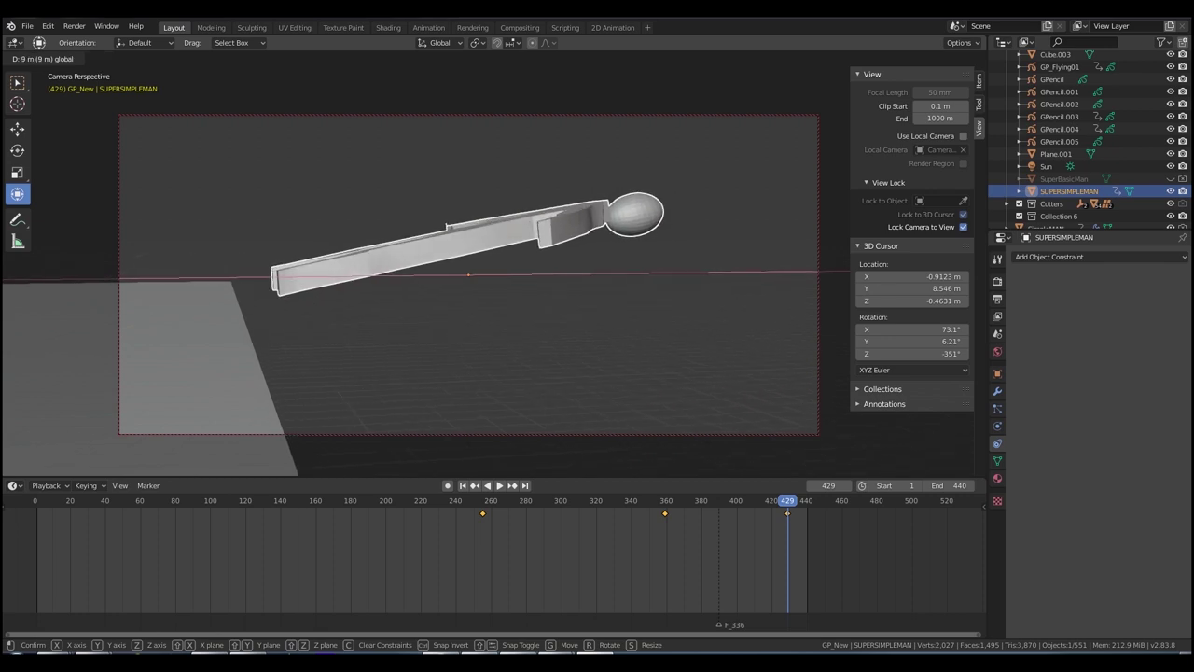
{"action": "key", "text": "Return"}
{"action": "key", "text": "shift+ctrl+space"}
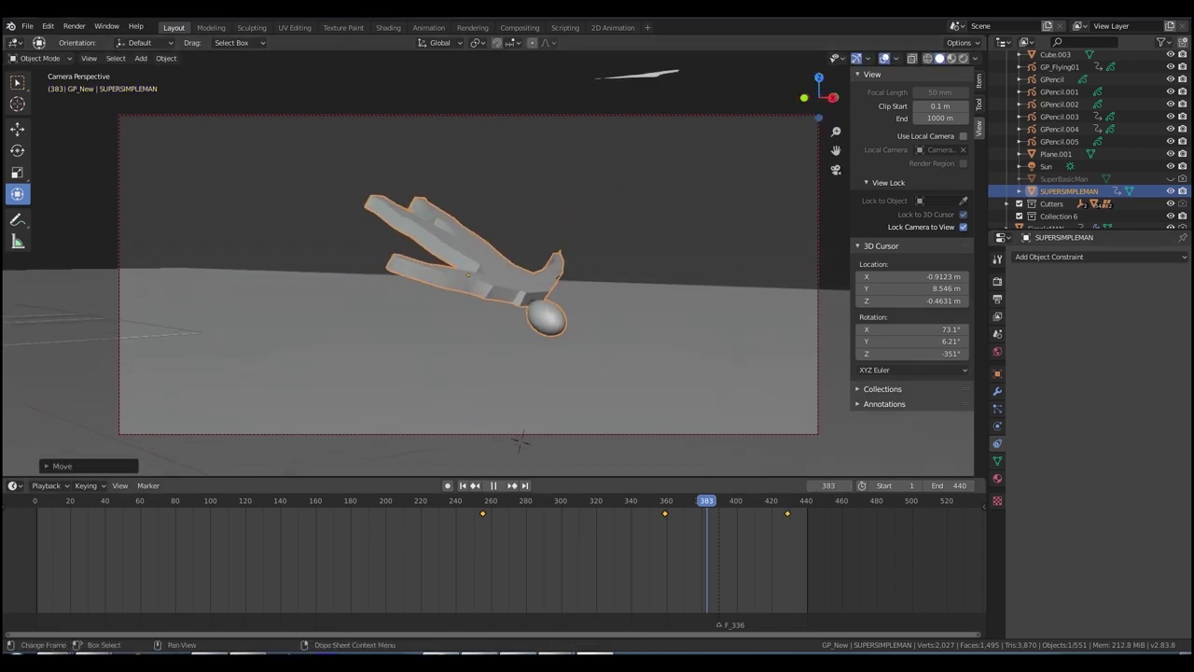
Test the camera tracking at frame 359 by moving SUPERSIMPLEMAN vertically along the Z axis
{"action": "key", "text": "space"}
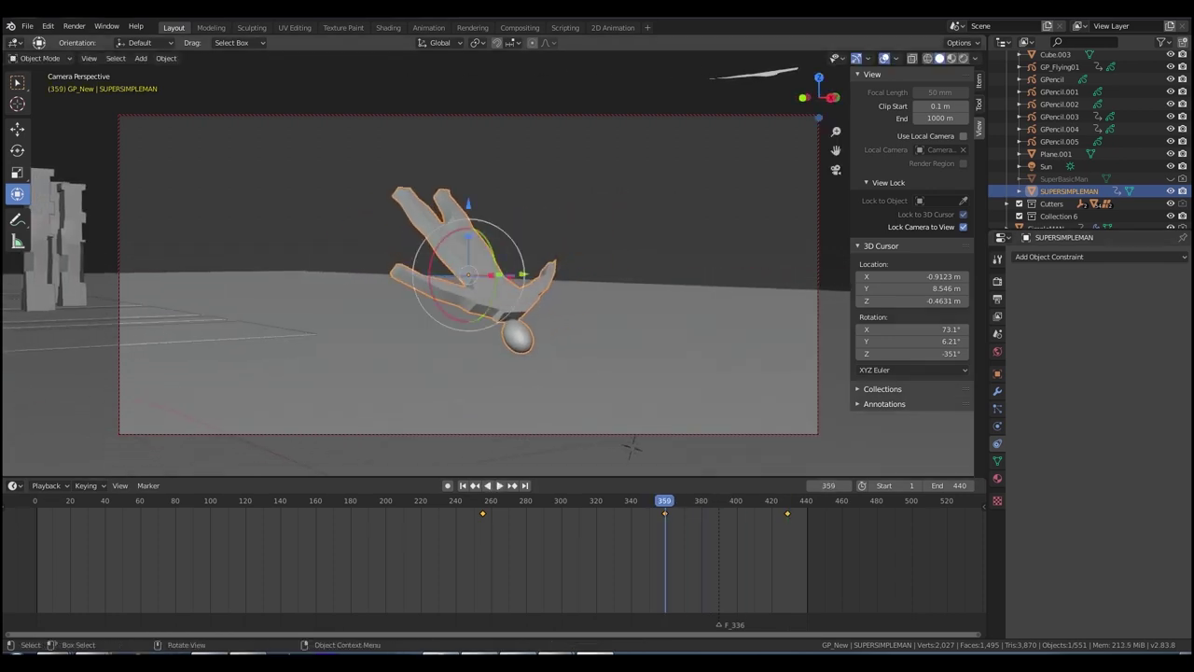
{"action": "key", "text": "g"}
{"action": "key", "text": "z"}
{"action": "key", "text": "Return"}
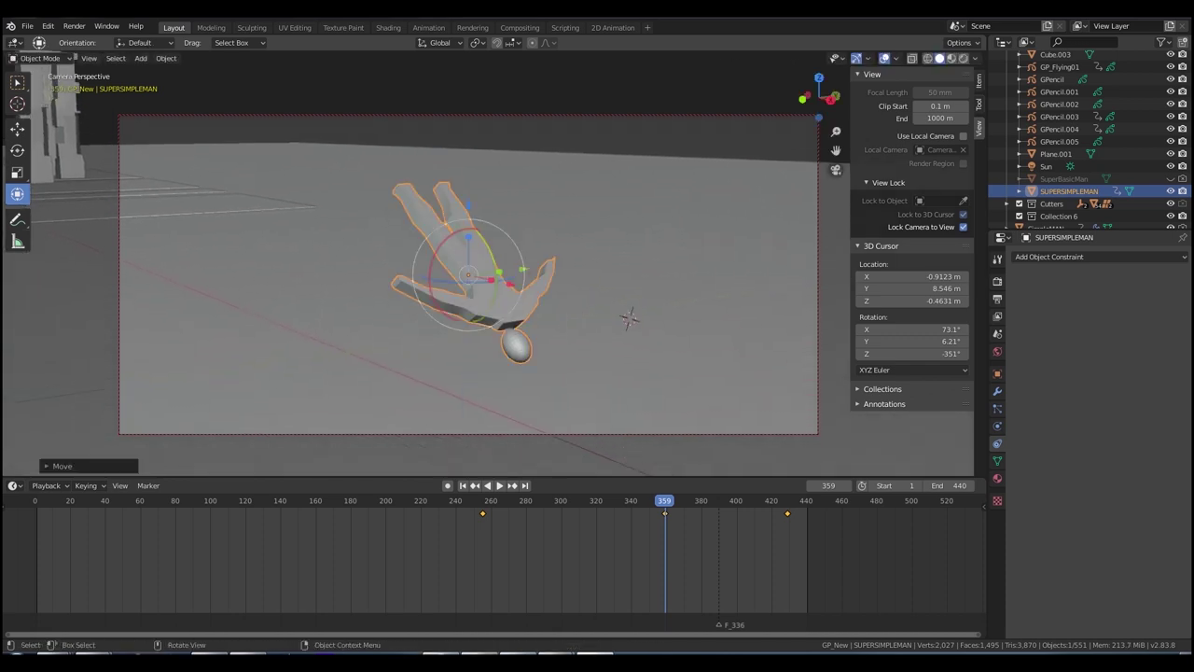
Test the camera tracking at frame 255 by moving SUPERSIMPLEMAN freely and along X, and play the animation
{"action": "key", "text": "shift+ctrl+space"}
{"action": "left_click_drag", "start_coordinate": [663, 500], "coordinate": [482, 500]}
{"action": "key", "text": "g"}
{"action": "key", "text": "Return"}
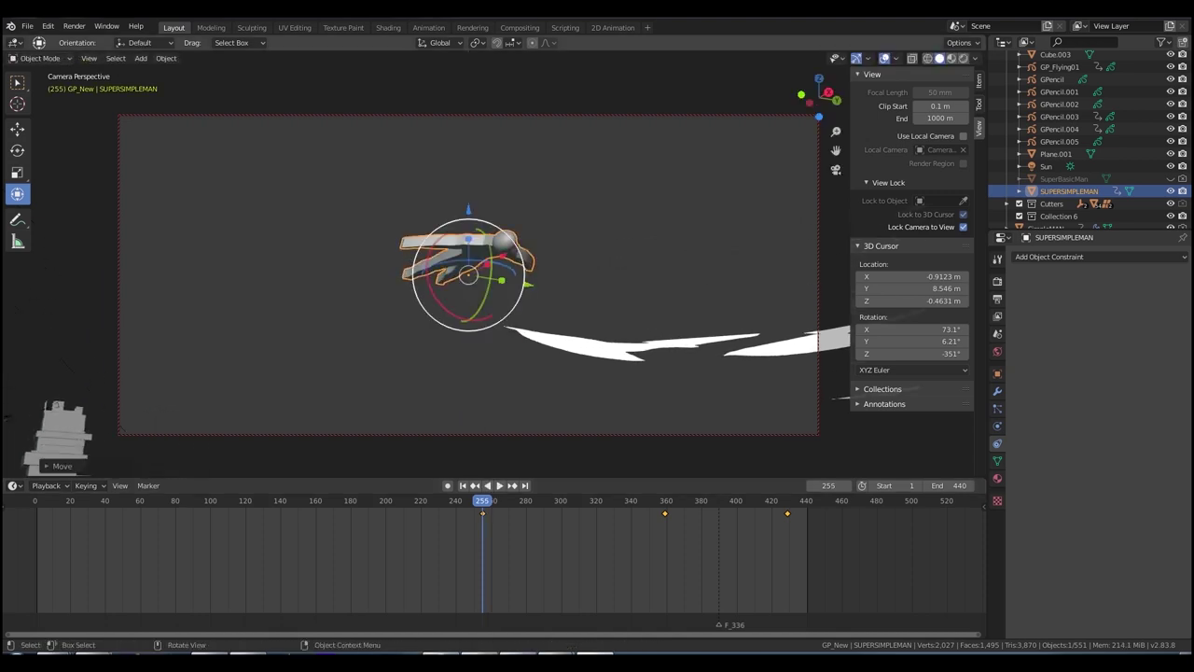
{"action": "key", "text": "g"}
{"action": "key", "text": "x"}
{"action": "key", "text": "Return"}
{"action": "key", "text": "space"}
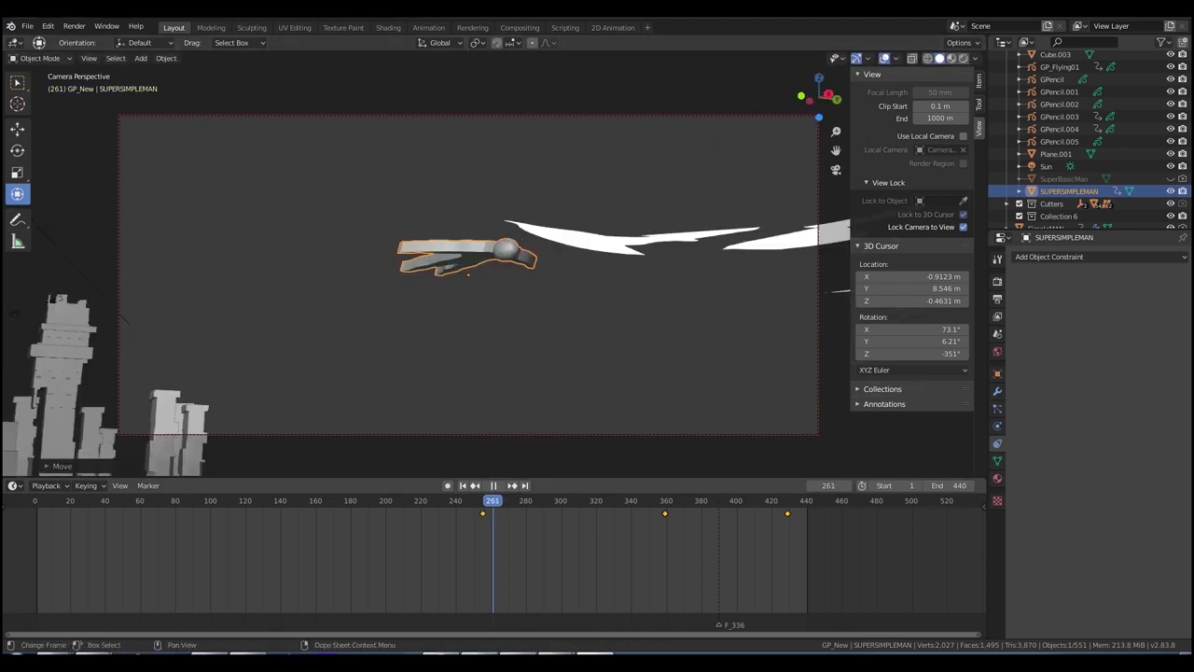
Add a blank Grease Pencil object at a 3D cursor placed on the flying figure at frame 254
{"action": "left_click_drag", "start_coordinate": [538, 500], "coordinate": [484, 500]}
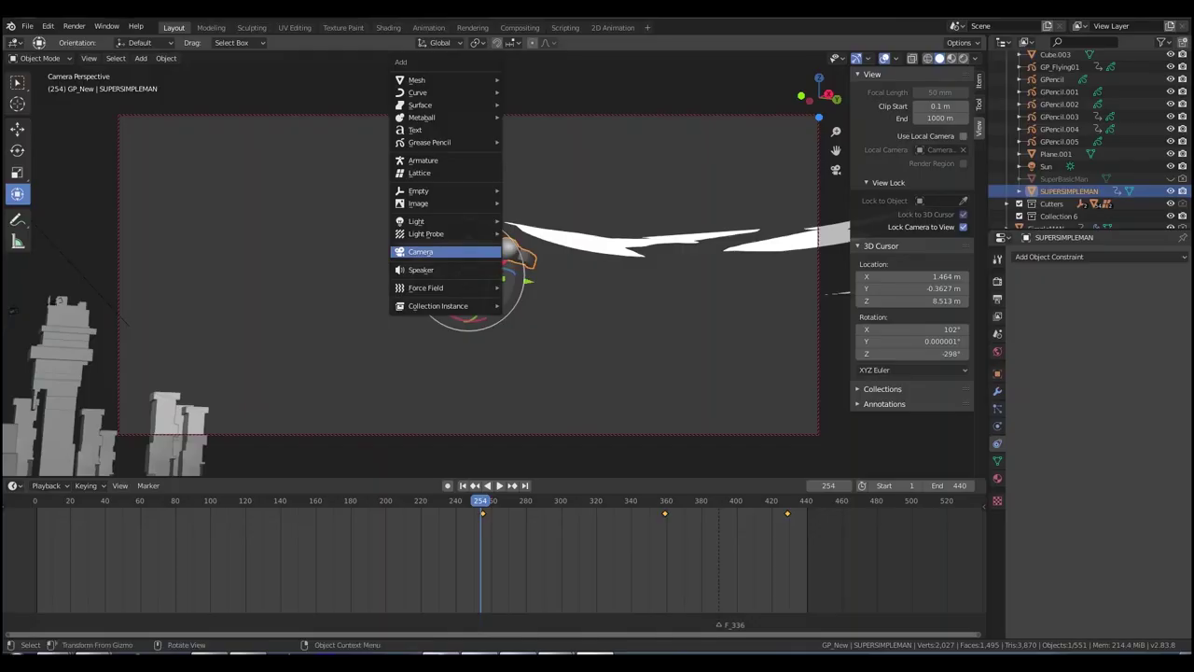
{"action": "mouse_move", "coordinate": [438, 142]}
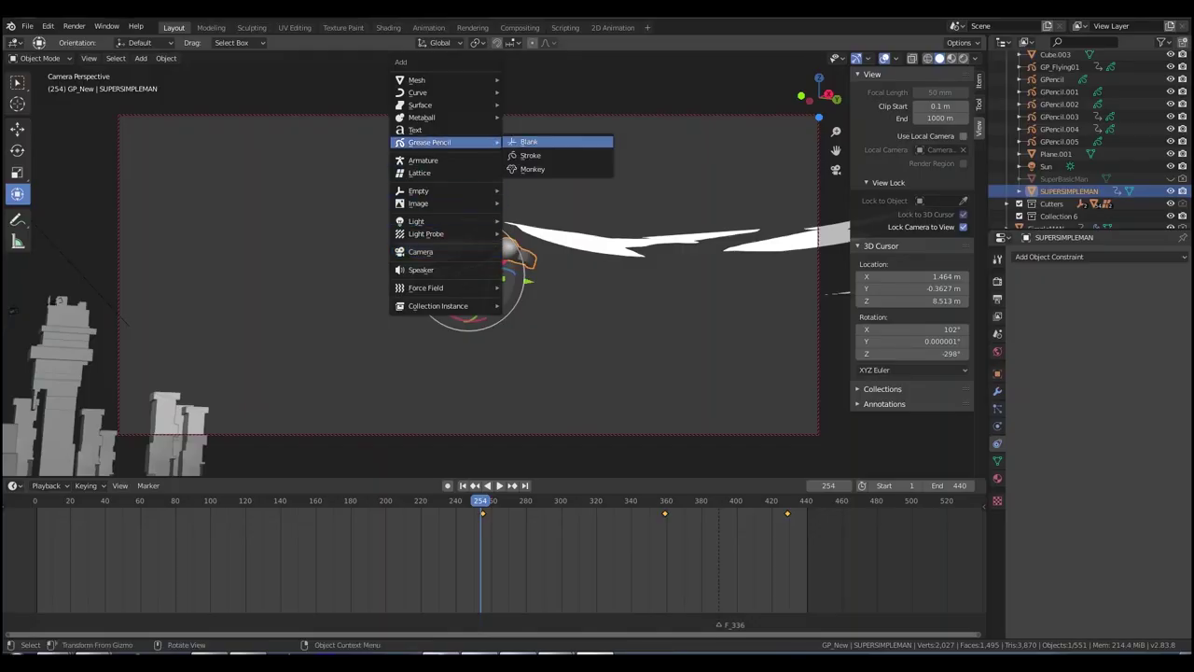
{"action": "left_click", "coordinate": [529, 141]}
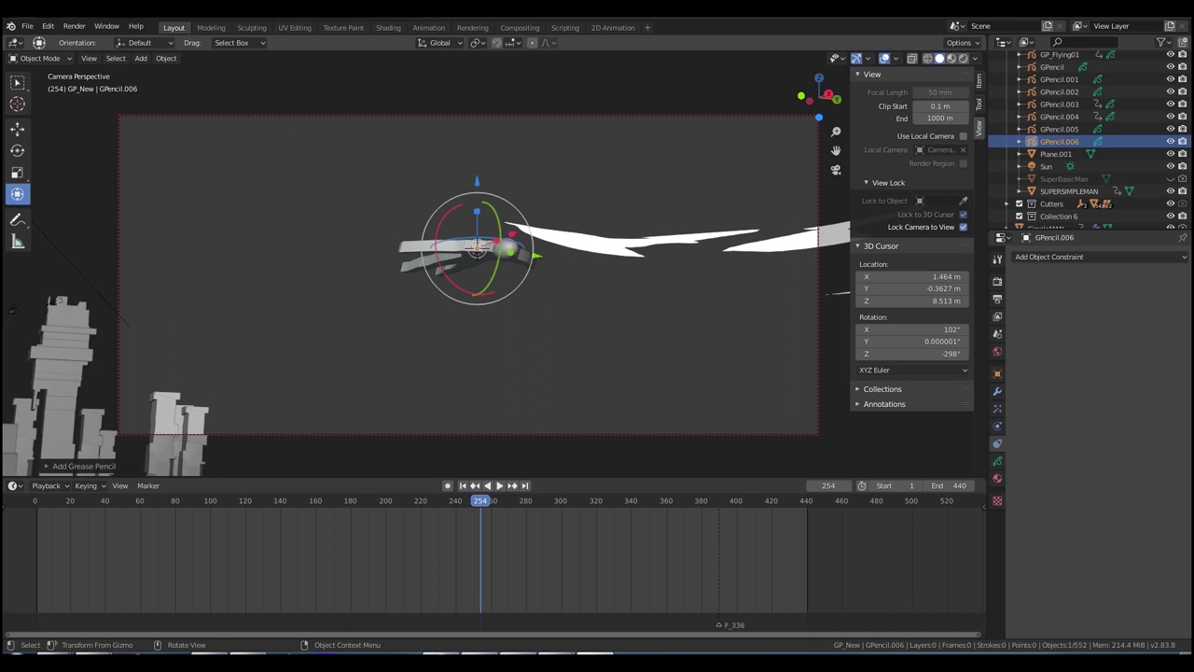
Turn on the Grease Pencil Canvas grid in the viewport overlays
{"action": "left_click", "coordinate": [975, 58]}
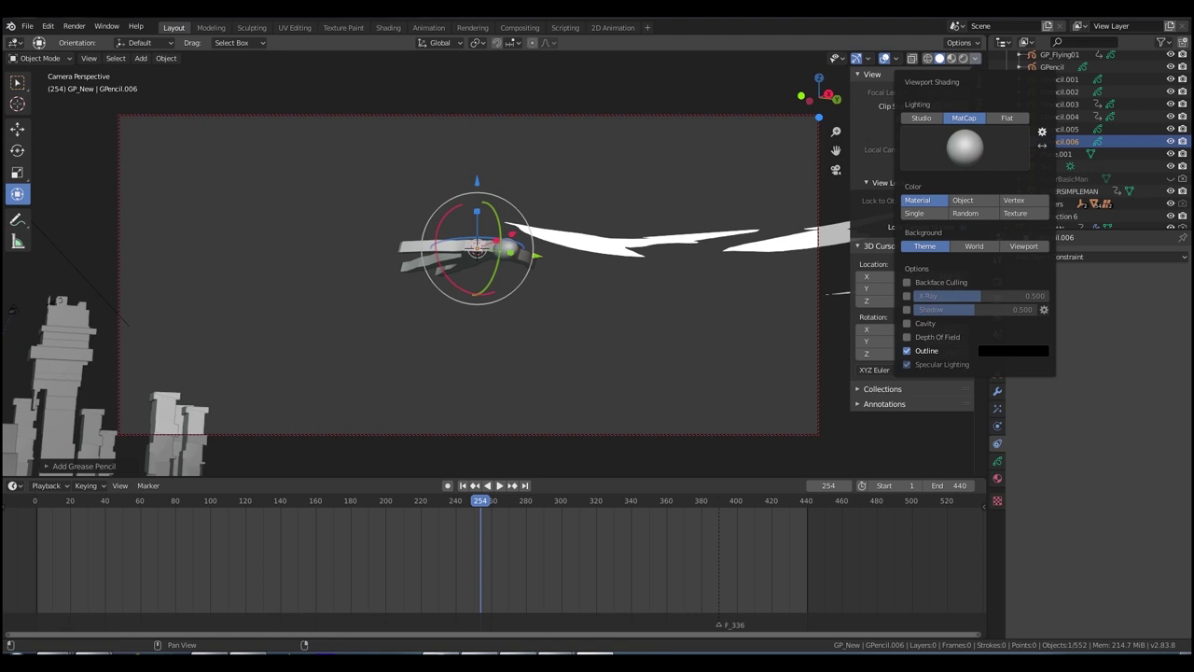
{"action": "left_click", "coordinate": [896, 58]}
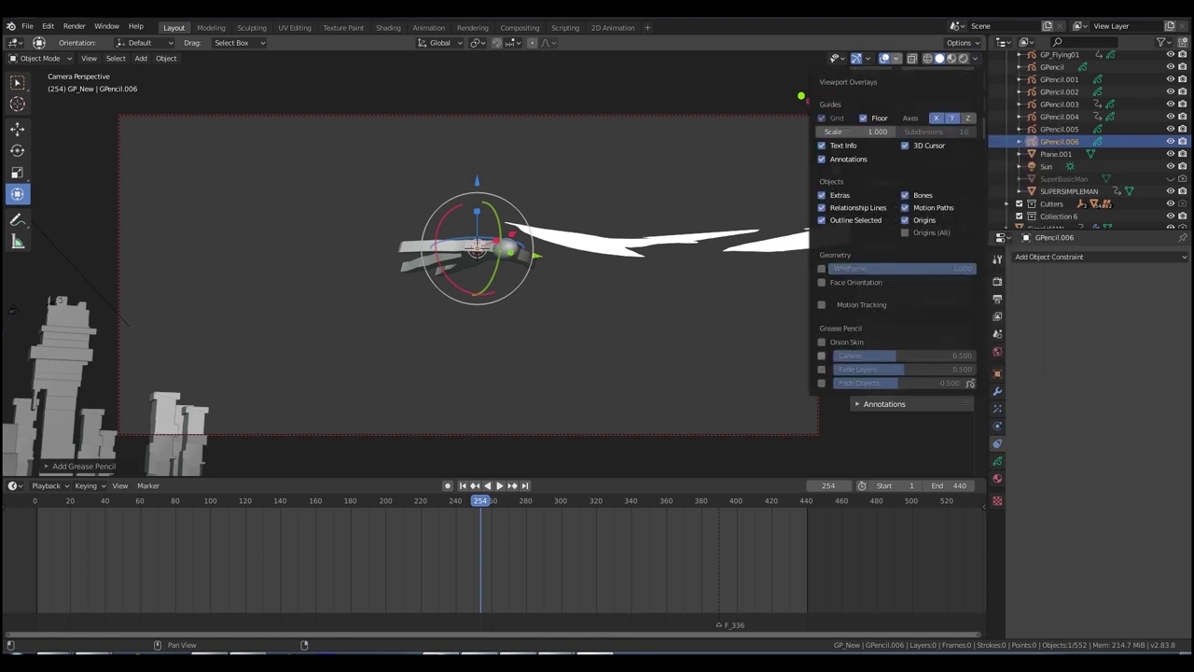
{"action": "left_click", "coordinate": [821, 355]}
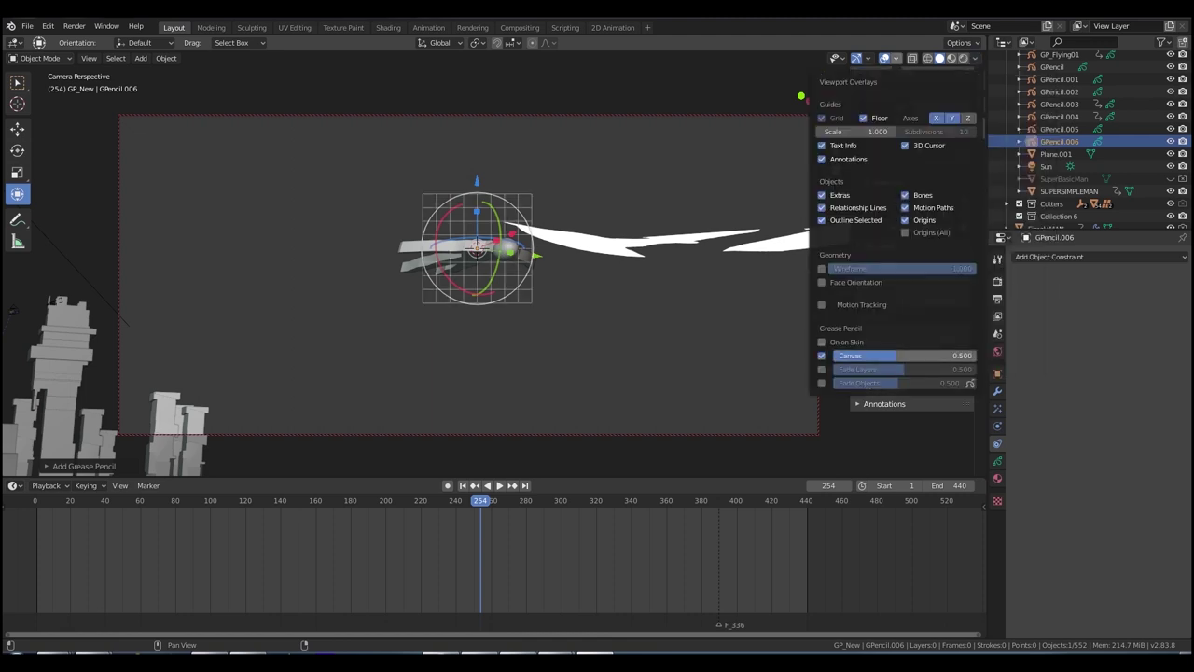
{"action": "left_click_drag", "start_coordinate": [896, 356], "coordinate": [963, 382]}
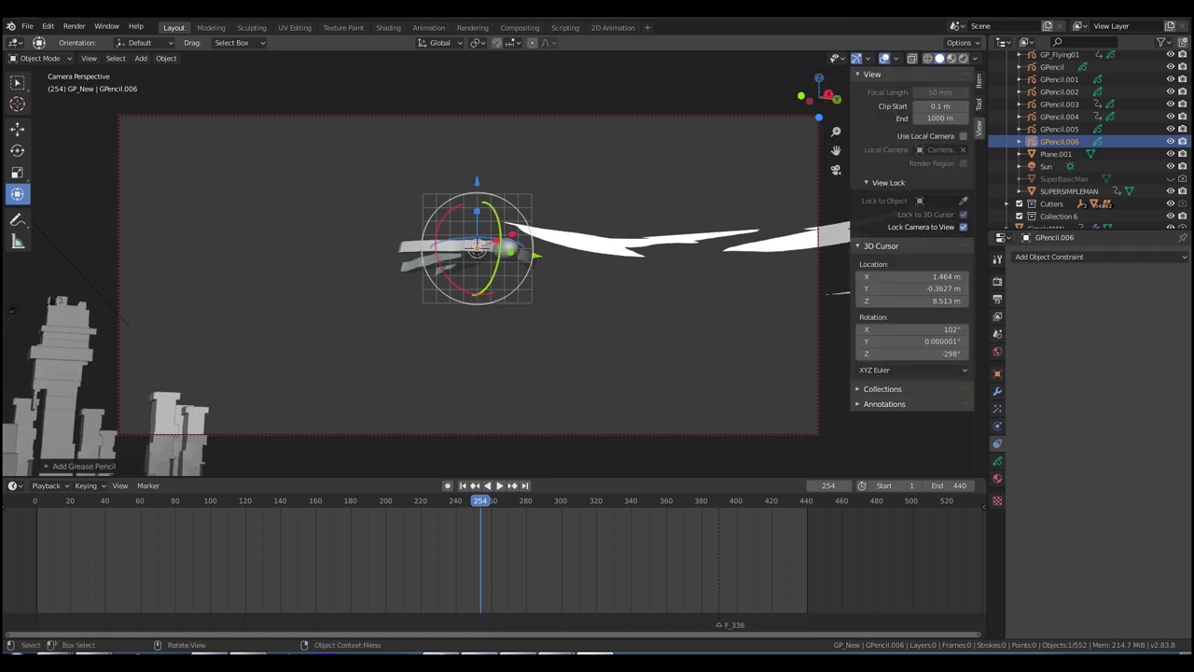
Put the new Grease Pencil object in Draw mode with stroke placement Origin and drawing plane View
{"action": "key", "text": "ctrl+Tab"}
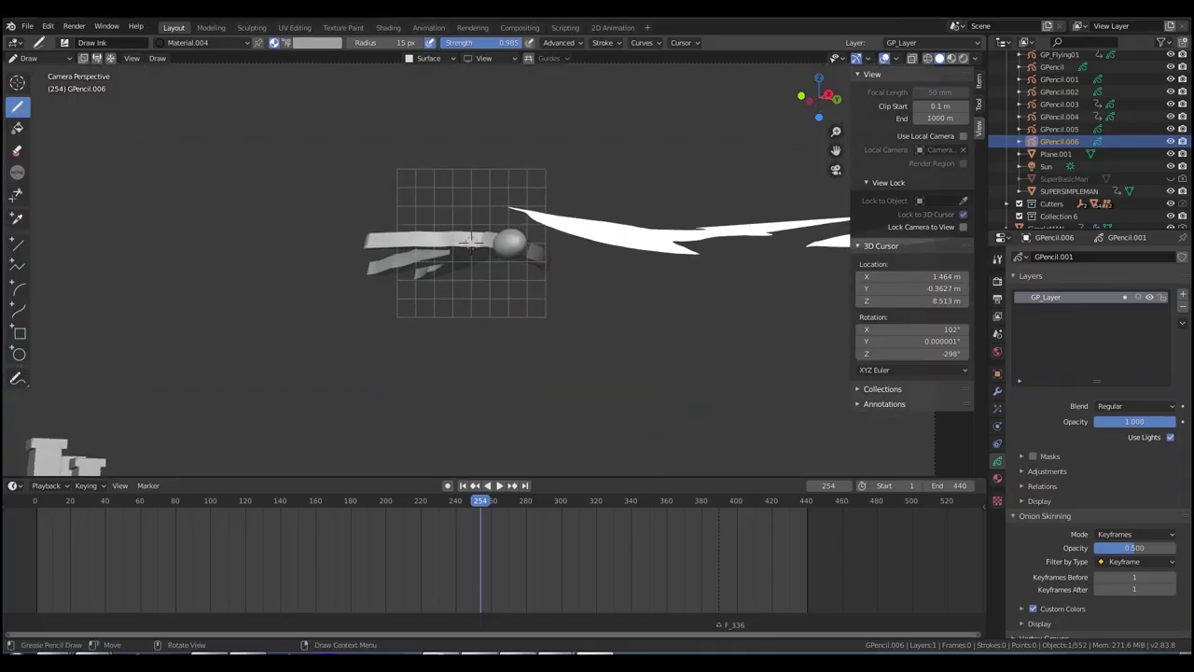
{"action": "left_click", "coordinate": [484, 58]}
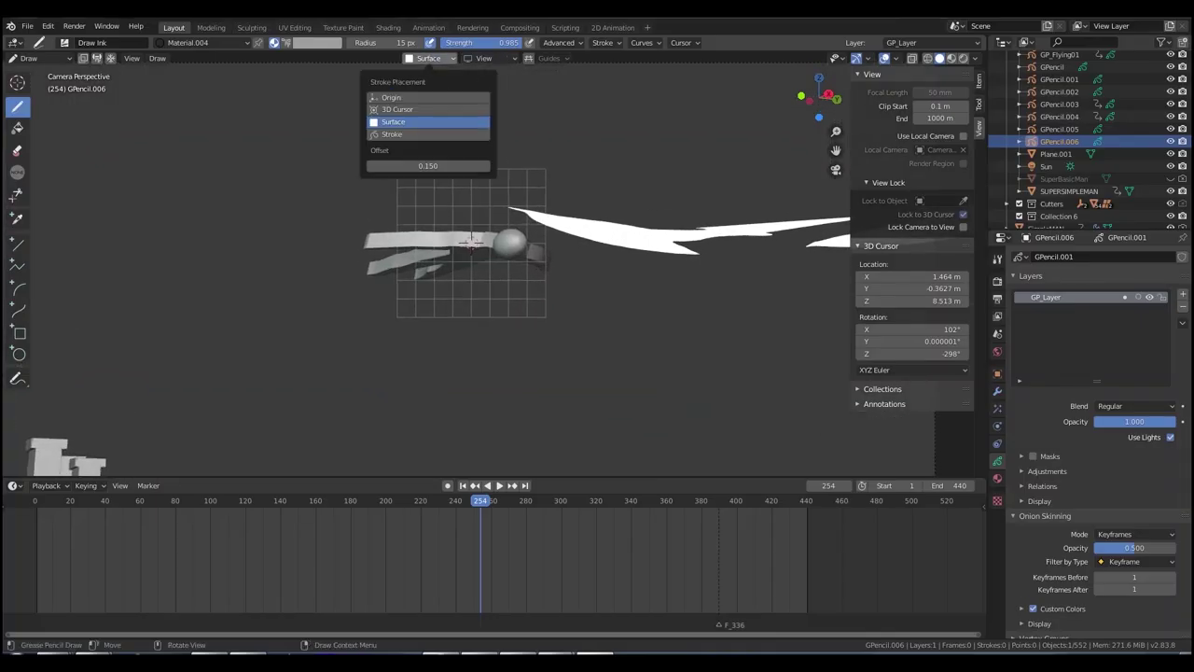
{"action": "left_click", "coordinate": [429, 58]}
{"action": "left_click", "coordinate": [429, 57]}
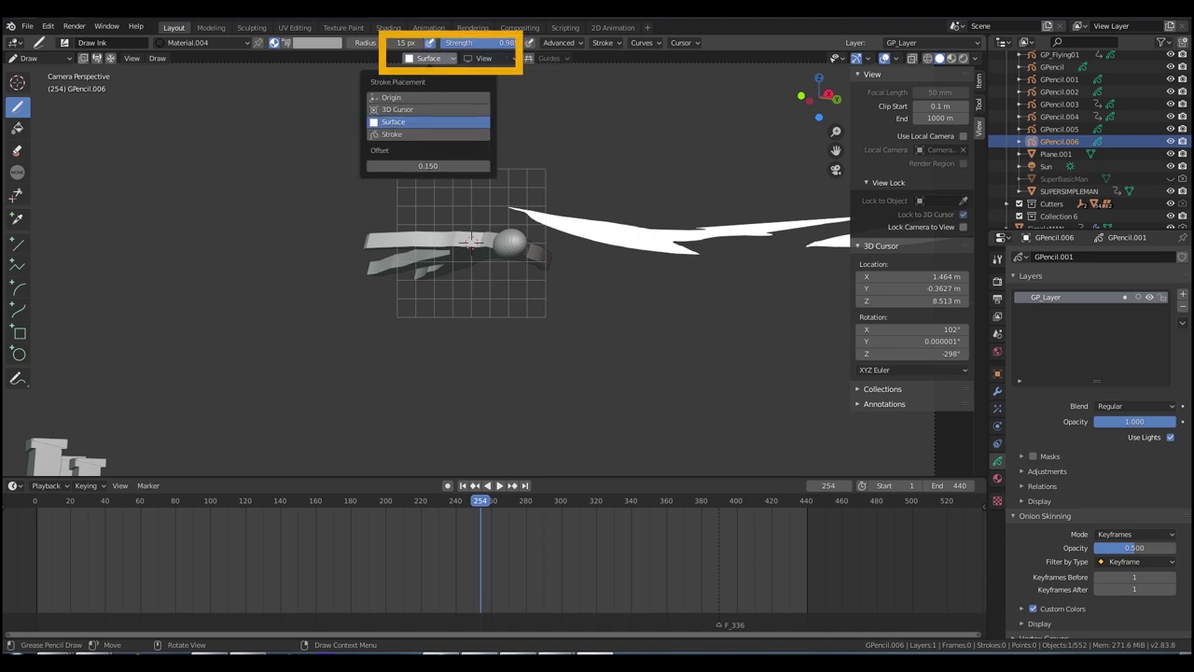
{"action": "left_click", "coordinate": [428, 97]}
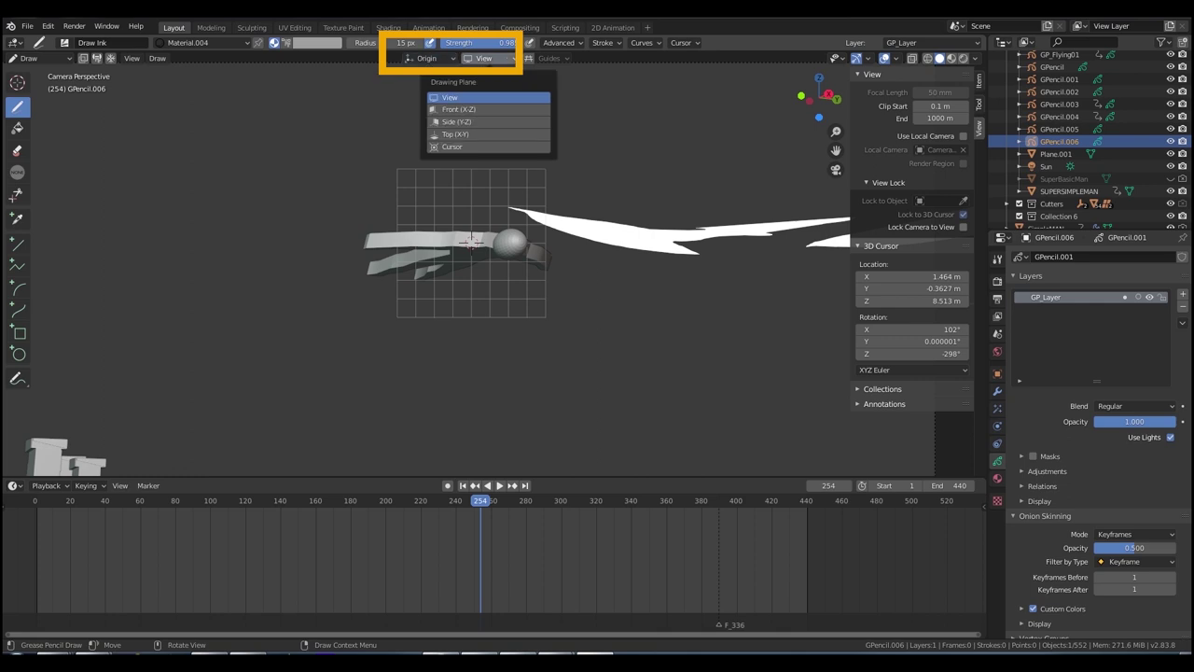
{"action": "left_click", "coordinate": [483, 58]}
{"action": "key", "text": "Escape"}
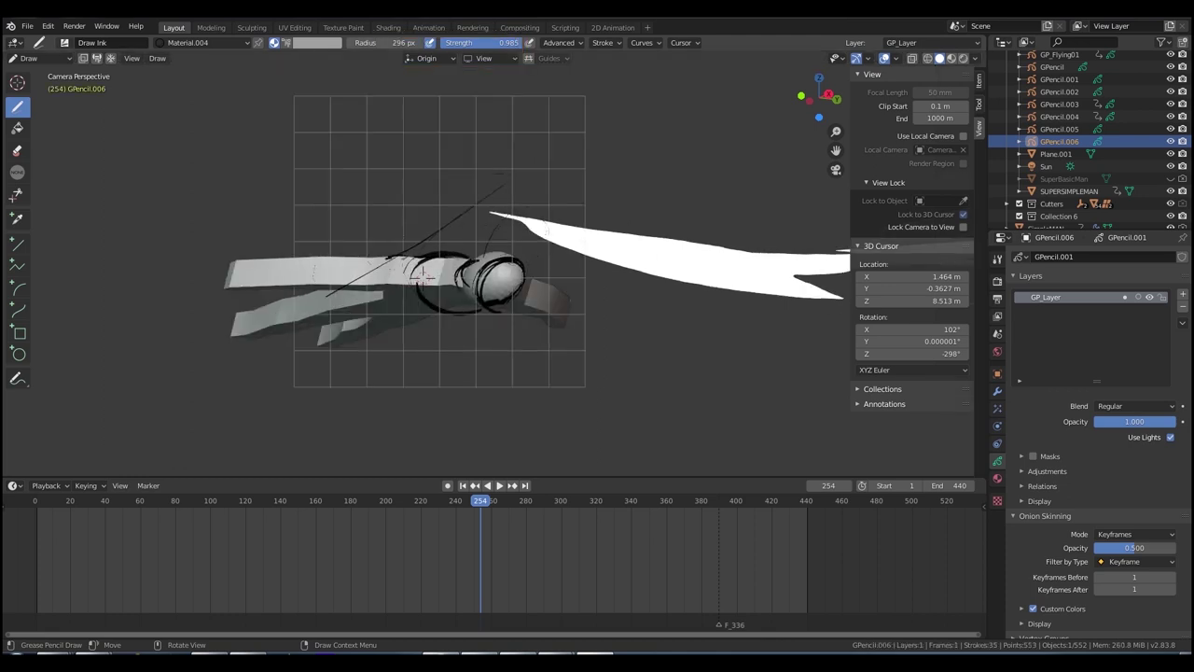
Sketch the flying figure's head, torso, arm and legs over SUPERSIMPLEMAN at frame 254 using the Draw Ink brush
{"action": "left_click", "coordinate": [40, 42]}
{"action": "left_click", "coordinate": [39, 42]}
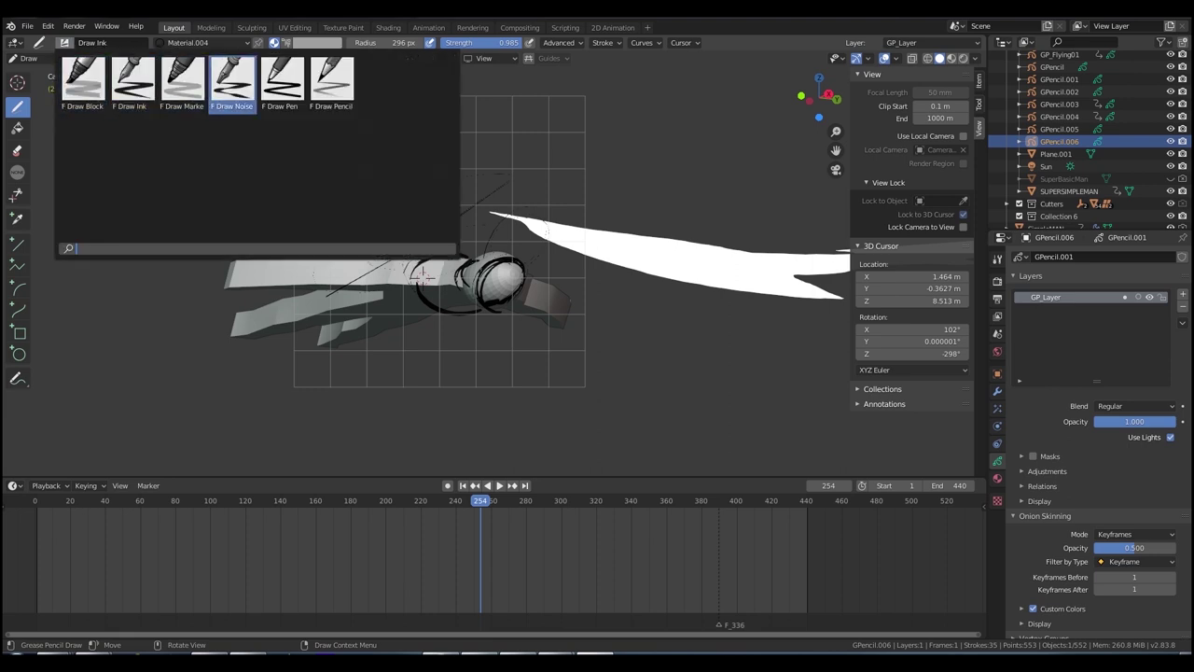
{"action": "left_click", "coordinate": [277, 80]}
{"action": "left_click_drag", "start_coordinate": [386, 259], "coordinate": [335, 277]}
{"action": "mouse_move", "coordinate": [352, 278]}
{"action": "left_mouse_down"}
{"action": "mouse_move", "coordinate": [398, 280]}
{"action": "mouse_move", "coordinate": [386, 257]}
{"action": "mouse_move", "coordinate": [237, 269]}
{"action": "left_mouse_up"}
{"action": "left_click", "coordinate": [40, 42]}
{"action": "left_click", "coordinate": [132, 80]}
{"action": "mouse_move", "coordinate": [237, 268]}
{"action": "left_mouse_down"}
{"action": "mouse_move", "coordinate": [347, 280]}
{"action": "mouse_move", "coordinate": [404, 267]}
{"action": "mouse_move", "coordinate": [407, 287]}
{"action": "mouse_move", "coordinate": [348, 280]}
{"action": "left_mouse_up"}
{"action": "left_click_drag", "start_coordinate": [355, 278], "coordinate": [416, 263]}
{"action": "left_click_drag", "start_coordinate": [495, 258], "coordinate": [472, 293]}
{"action": "left_click_drag", "start_coordinate": [332, 272], "coordinate": [422, 277]}
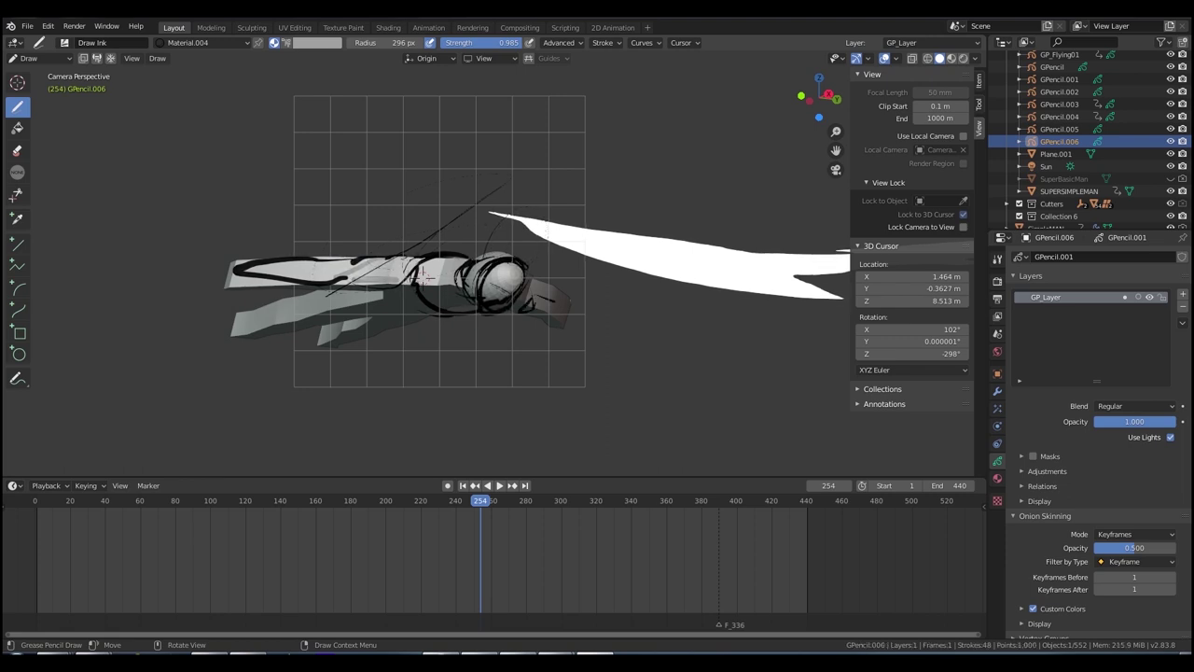
{"action": "left_click_drag", "start_coordinate": [504, 321], "coordinate": [573, 314]}
{"action": "left_click_drag", "start_coordinate": [377, 290], "coordinate": [374, 319]}
{"action": "left_click_drag", "start_coordinate": [347, 293], "coordinate": [350, 326]}
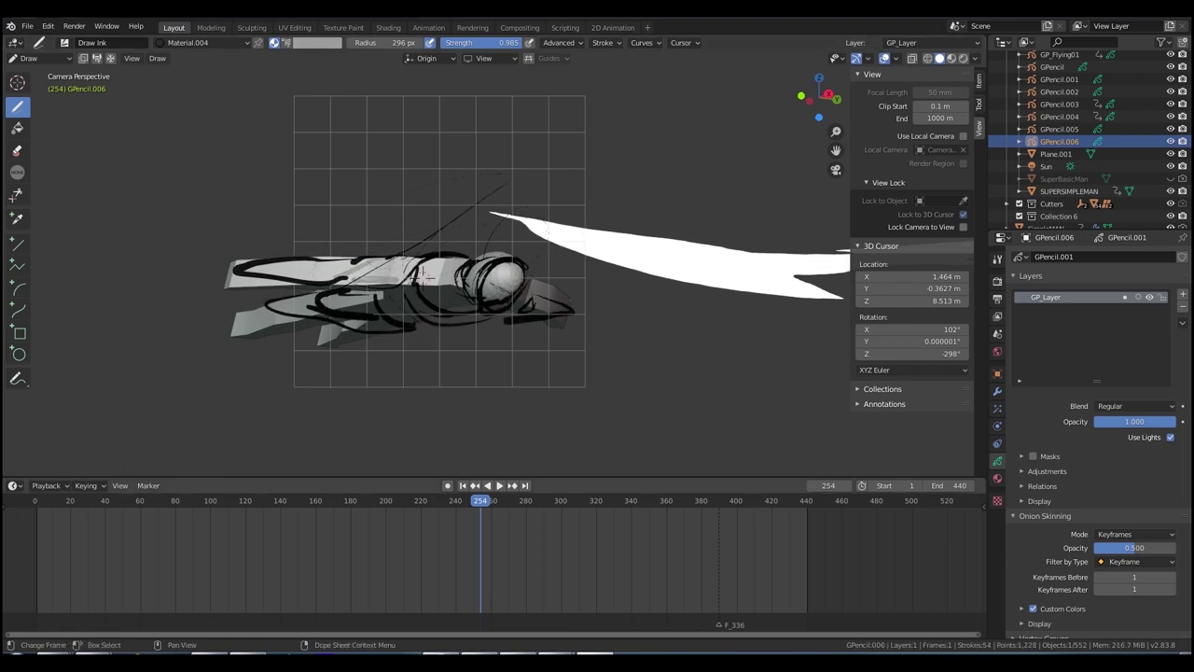
Parent the Grease Pencil drawing to SUPERSIMPLEMAN and play the animation to check the link
{"action": "key", "text": "ctrl+Tab"}
{"action": "left_click", "coordinate": [437, 285]}
{"action": "left_click", "coordinate": [424, 276], "text": "shift"}
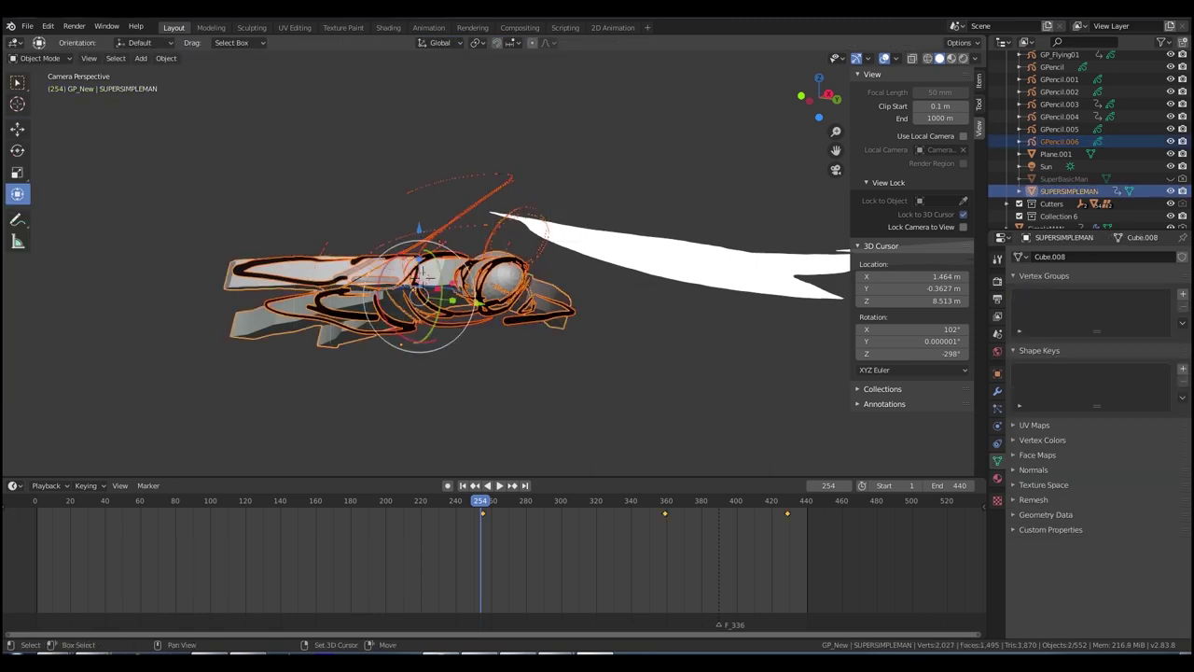
{"action": "key", "text": "ctrl+p"}
{"action": "left_click", "coordinate": [214, 317]}
{"action": "key", "text": "space"}
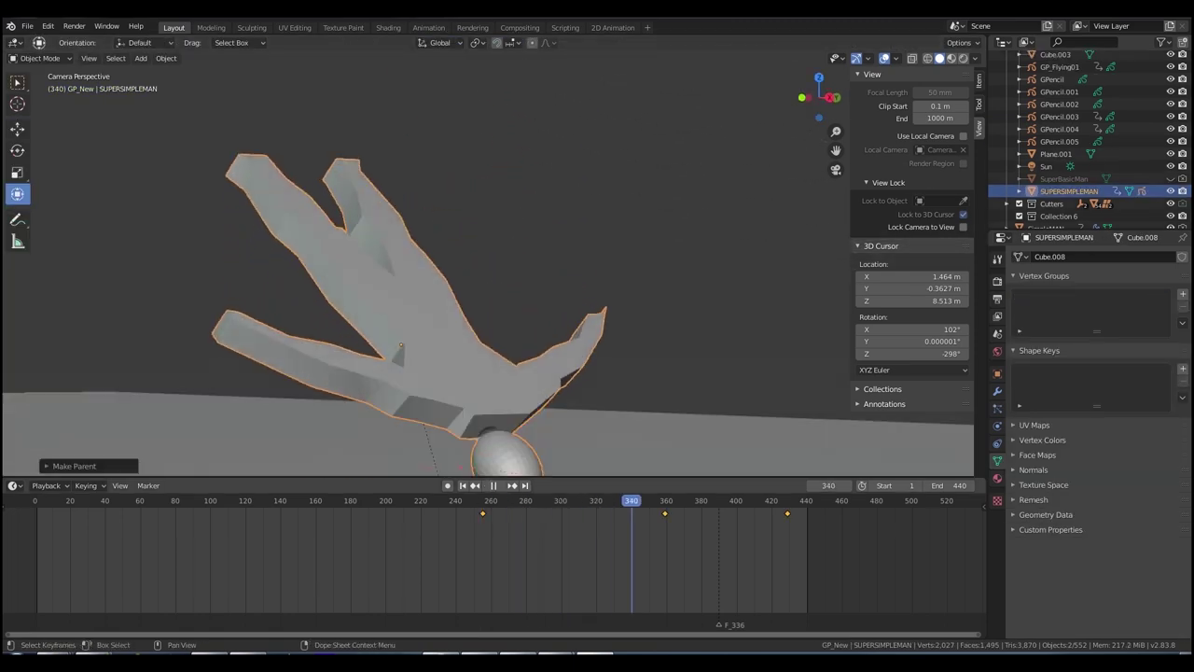
{"action": "key", "text": "Escape"}
Select only the Grease Pencil drawing at frame 256 and return it to Draw mode
{"action": "key", "text": "ctrl+Tab"}
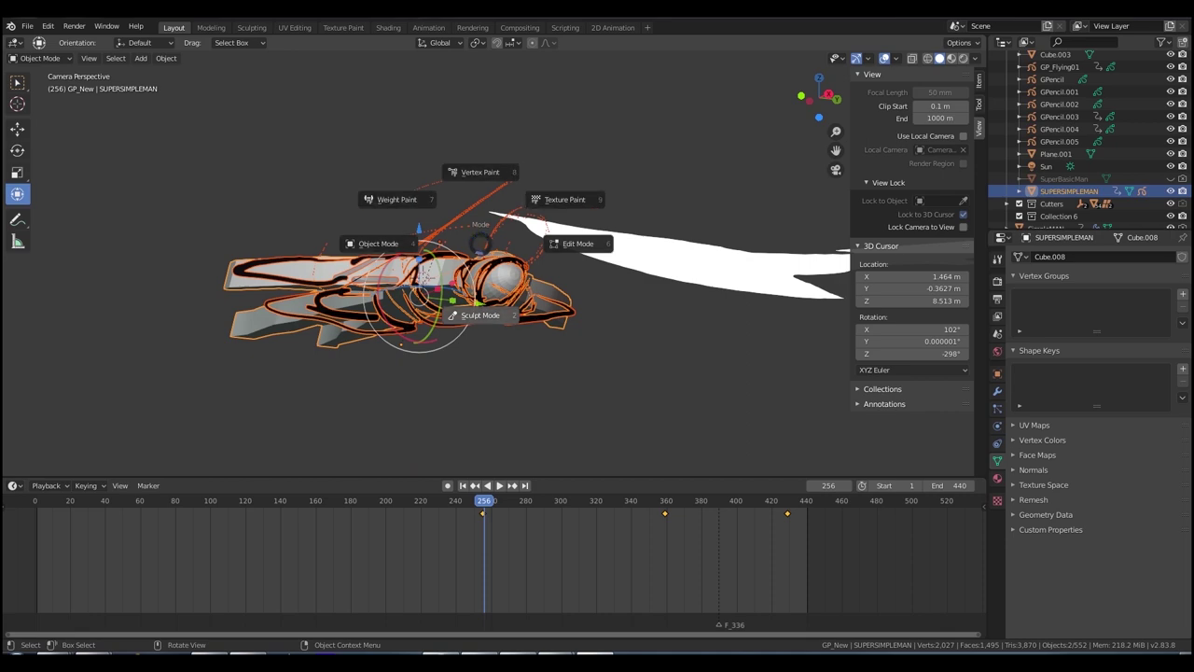
{"action": "left_click", "coordinate": [495, 362]}
{"action": "left_click", "coordinate": [39, 57]}
{"action": "left_click", "coordinate": [39, 73]}
{"action": "left_click", "coordinate": [507, 265]}
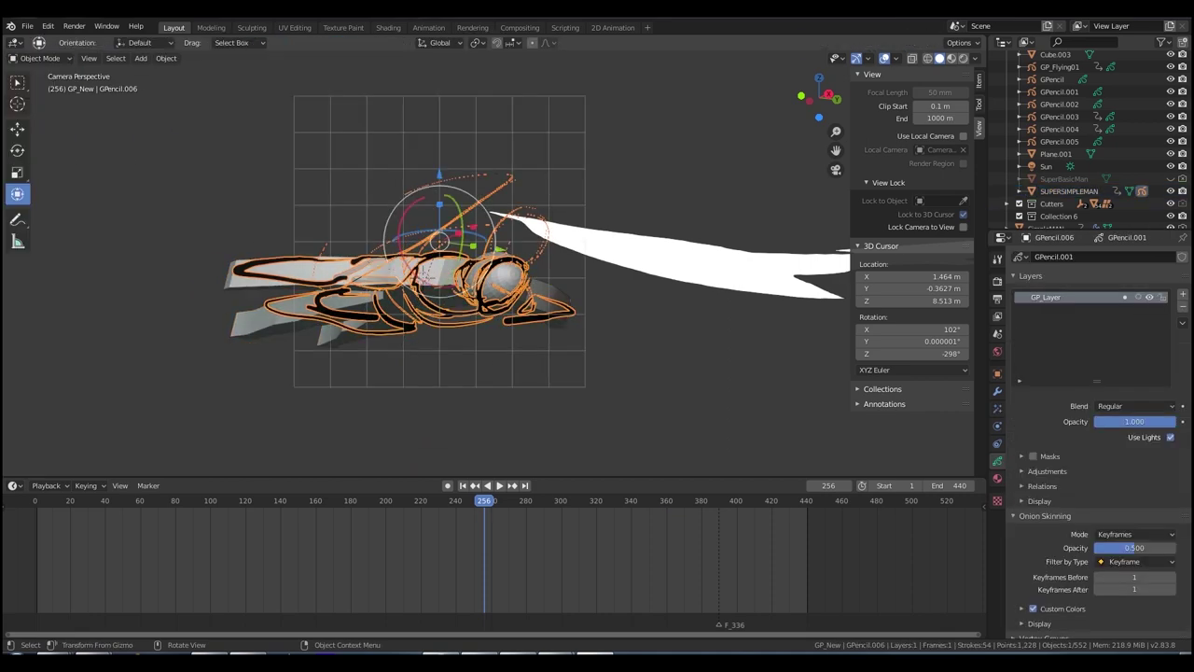
{"action": "key", "text": "ctrl+Tab"}
{"action": "left_click", "coordinate": [506, 192]}
Switch to the 2D Animation workspace and turn off Shadow in the viewport shading
{"action": "left_click", "coordinate": [612, 27]}
{"action": "scroll", "coordinate": [492, 279], "scroll_direction": "up", "scroll_amount": 3}
{"action": "left_click", "coordinate": [974, 58]}
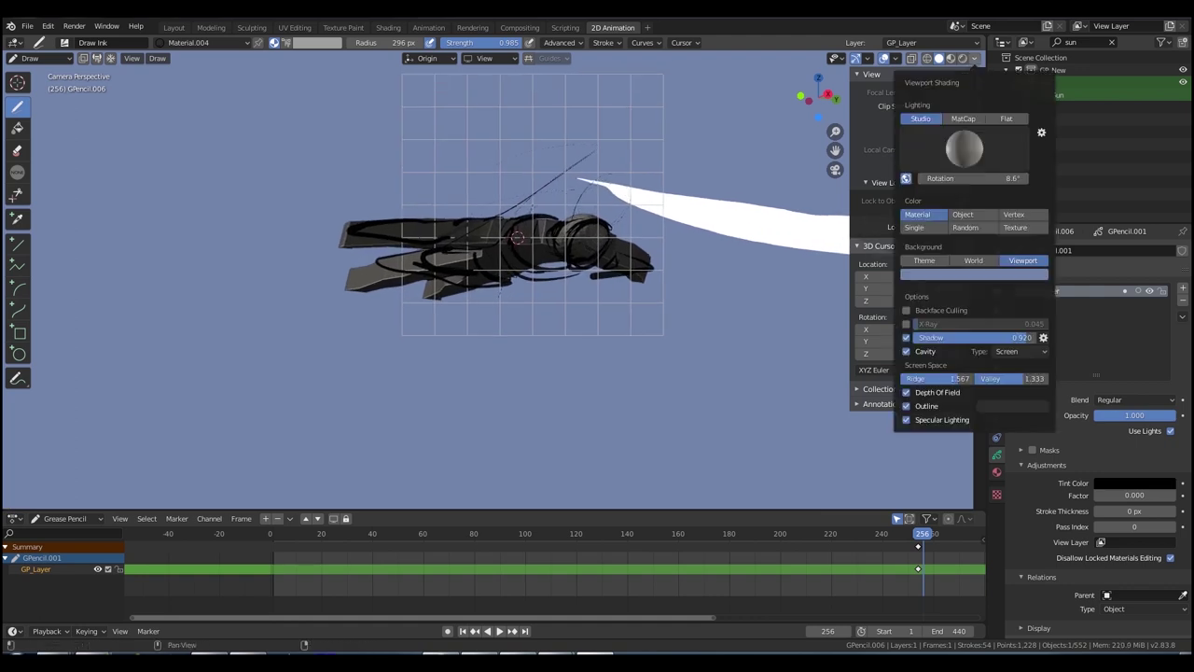
{"action": "left_click", "coordinate": [906, 337]}
Go to frame 304 and sketch the figure's head in a new Grease Pencil drawing
{"action": "scroll", "coordinate": [533, 280], "scroll_direction": "up", "scroll_amount": 1}
{"action": "middle_click_drag", "start_coordinate": [840, 565], "coordinate": [535, 565]}
{"action": "left_click_drag", "start_coordinate": [622, 533], "coordinate": [742, 533]}
{"action": "left_click_drag", "start_coordinate": [609, 297], "coordinate": [597, 348]}
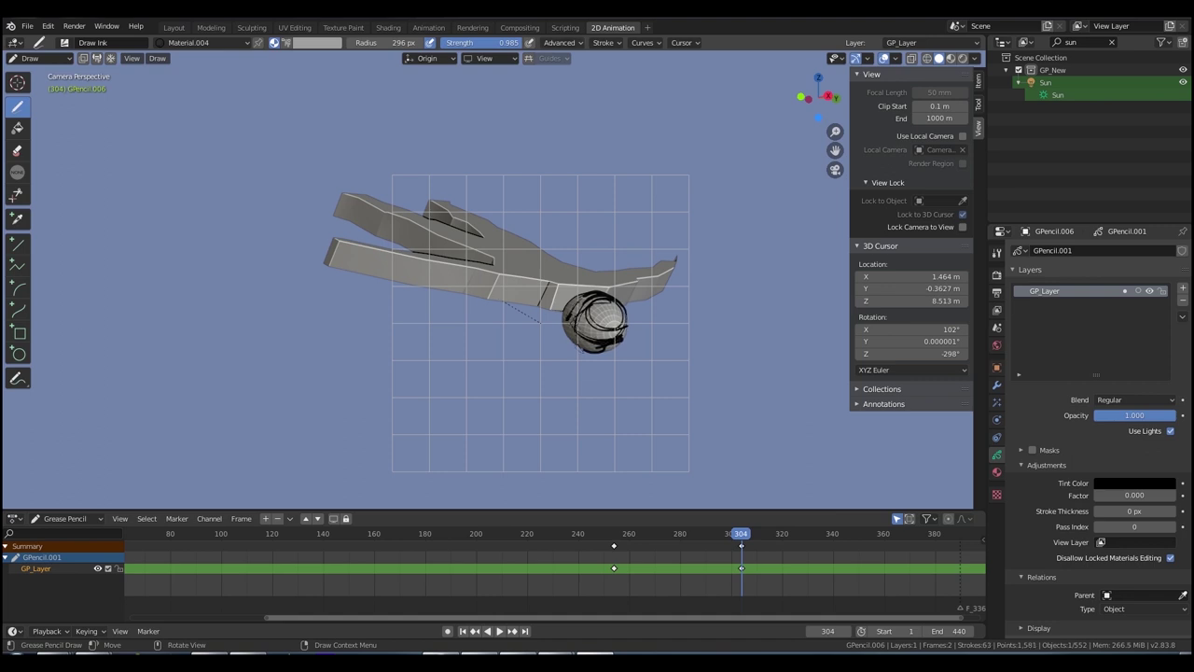
Review the Draw Ink brush's Stroke and Advanced settings
{"action": "left_click", "coordinate": [607, 42]}
{"action": "left_click", "coordinate": [562, 42]}
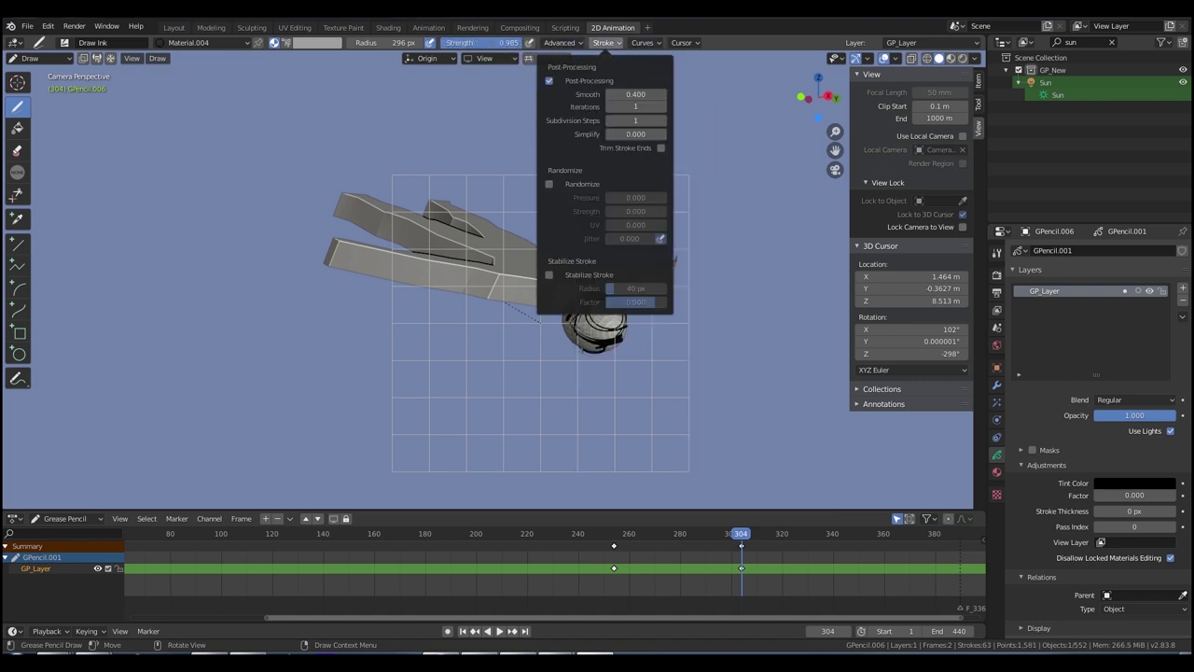
{"action": "mouse_move", "coordinate": [562, 42]}
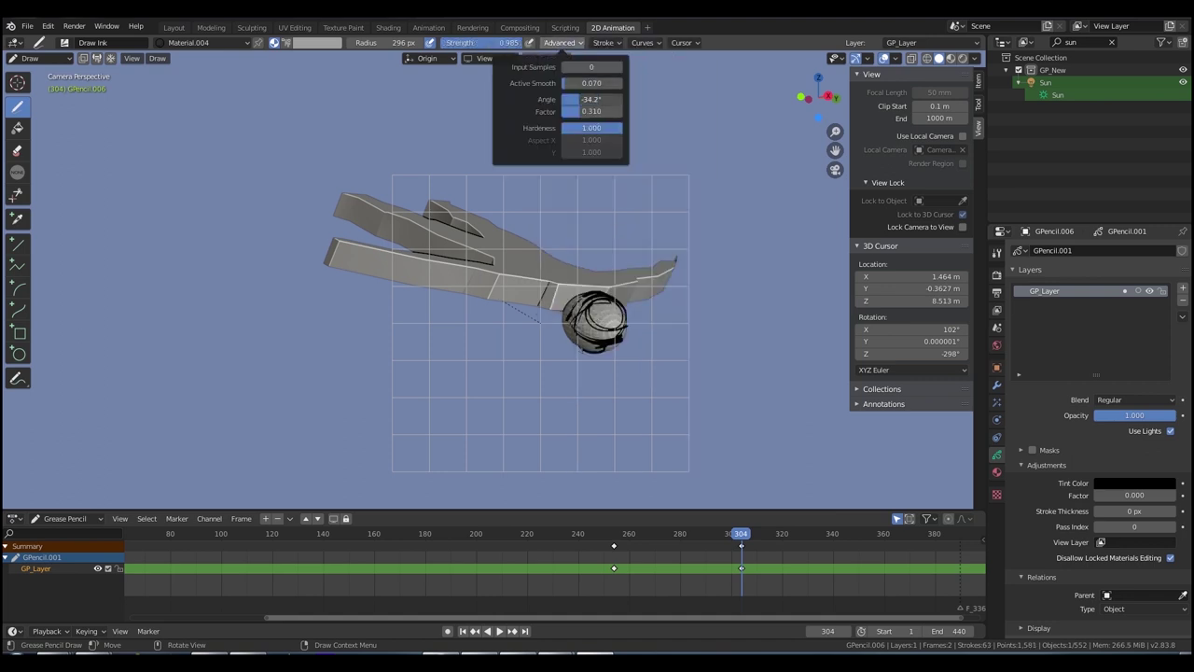
Sketch the figure's arms, torso and legs over SUPERSIMPLEMAN at frame 304
{"action": "left_click_drag", "start_coordinate": [618, 329], "coordinate": [586, 349]}
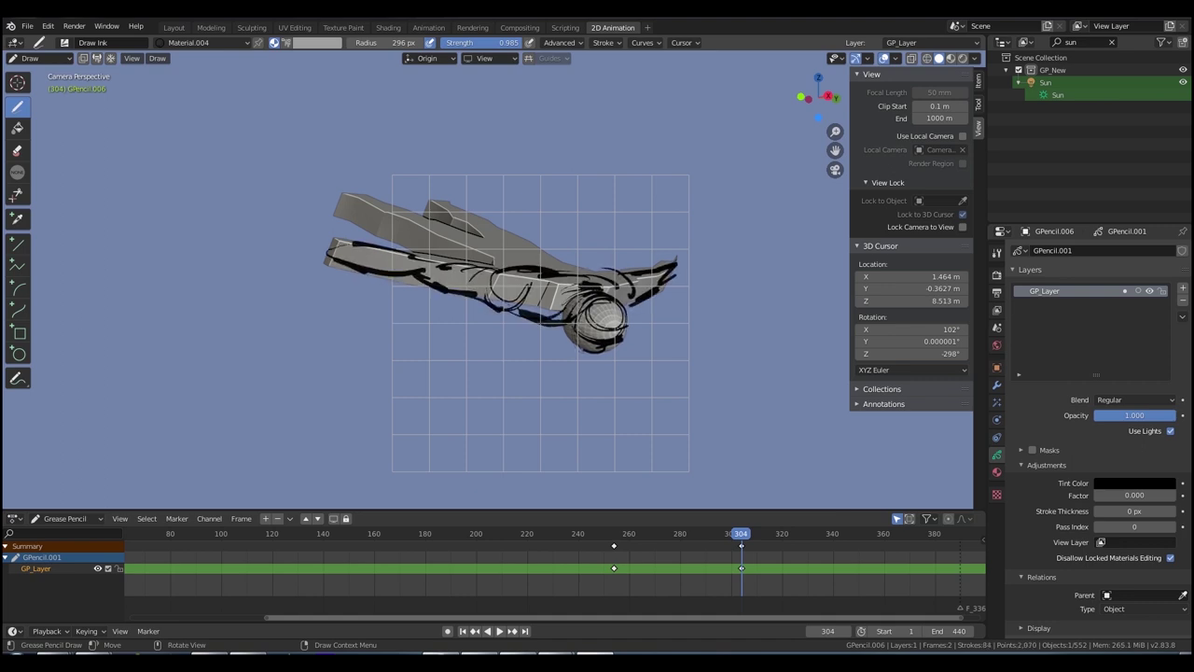
{"action": "left_click_drag", "start_coordinate": [463, 258], "coordinate": [511, 238]}
{"action": "mouse_move", "coordinate": [399, 223]}
{"action": "left_mouse_down"}
{"action": "mouse_move", "coordinate": [476, 241]}
{"action": "mouse_move", "coordinate": [340, 194]}
{"action": "left_mouse_up"}
{"action": "left_click_drag", "start_coordinate": [338, 196], "coordinate": [440, 258]}
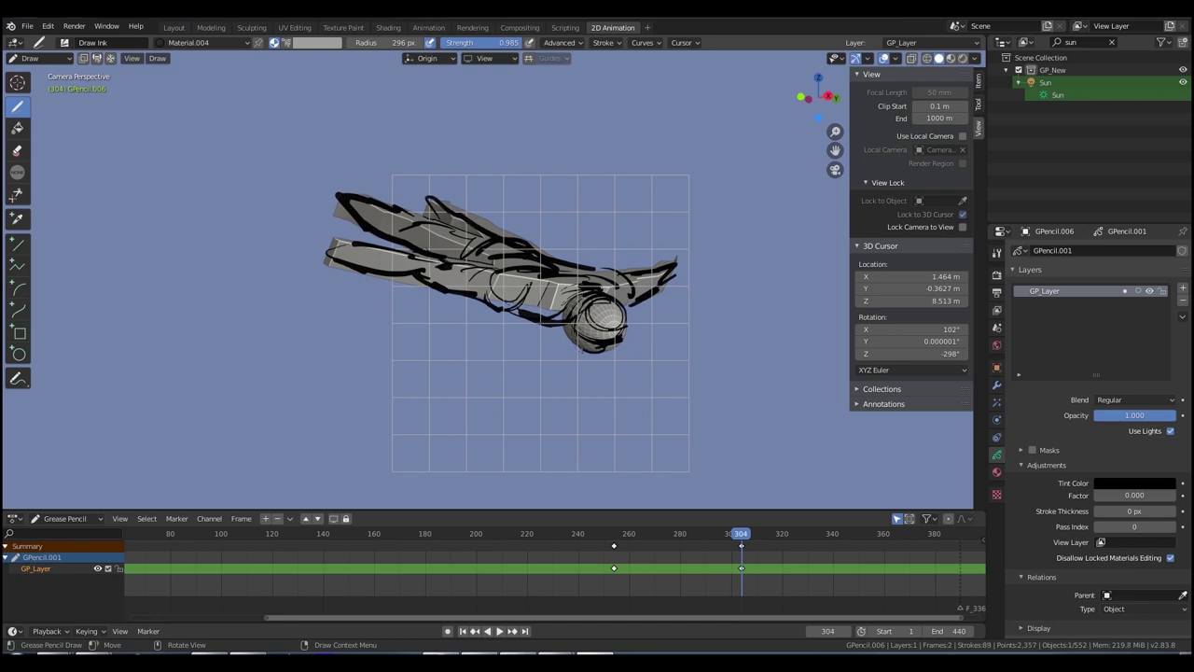
{"action": "left_click_drag", "start_coordinate": [477, 309], "coordinate": [561, 333]}
Go to frame 382 and sketch the figure's head, neck and shoulder in a new Grease Pencil drawing
{"action": "left_click_drag", "start_coordinate": [740, 534], "coordinate": [939, 534]}
{"action": "left_click_drag", "start_coordinate": [517, 300], "coordinate": [569, 300]}
{"action": "left_click_drag", "start_coordinate": [538, 289], "coordinate": [617, 316]}
{"action": "mouse_move", "coordinate": [599, 301]}
{"action": "left_mouse_down"}
{"action": "mouse_move", "coordinate": [645, 349]}
{"action": "mouse_move", "coordinate": [724, 367]}
{"action": "left_mouse_up"}
{"action": "left_click_drag", "start_coordinate": [651, 399], "coordinate": [734, 390]}
{"action": "left_click_drag", "start_coordinate": [677, 468], "coordinate": [733, 429]}
{"action": "left_click_drag", "start_coordinate": [650, 426], "coordinate": [731, 431]}
{"action": "left_click_drag", "start_coordinate": [711, 454], "coordinate": [649, 413]}
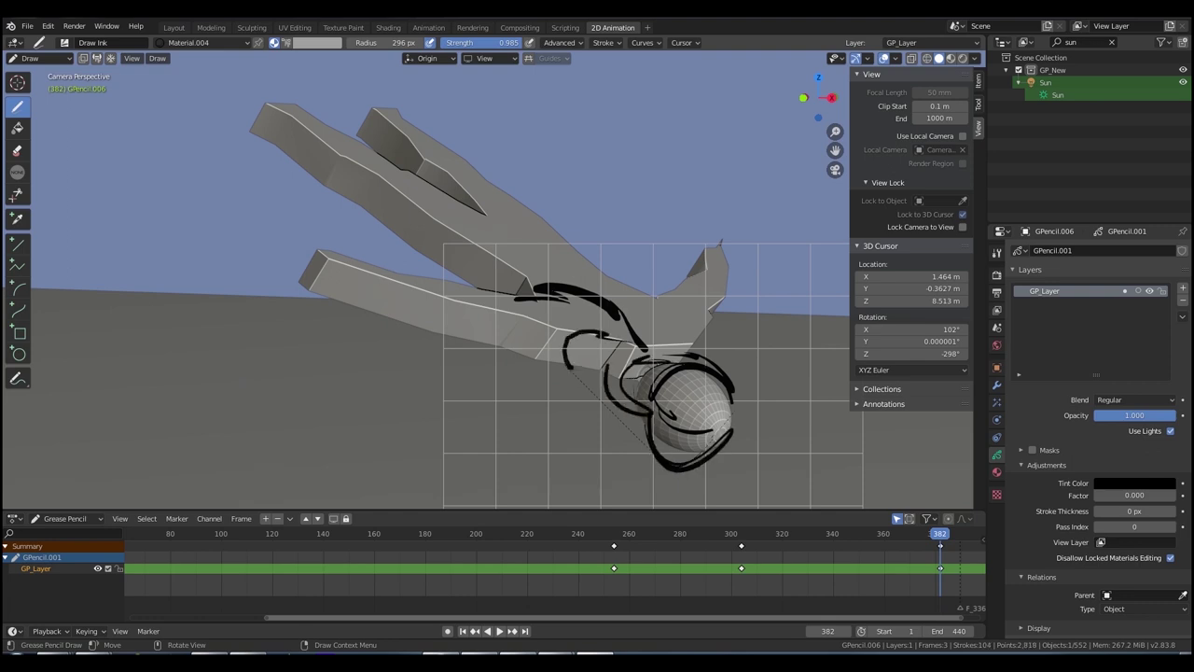
Complete the frame 382 drawing with the figure's torso, legs, arms and facial strokes over SUPERSIMPLEMAN
{"action": "left_click_drag", "start_coordinate": [668, 320], "coordinate": [693, 352]}
{"action": "left_click_drag", "start_coordinate": [588, 278], "coordinate": [693, 351]}
{"action": "left_click_drag", "start_coordinate": [416, 219], "coordinate": [446, 263]}
{"action": "left_click_drag", "start_coordinate": [355, 154], "coordinate": [407, 234]}
{"action": "left_click_drag", "start_coordinate": [281, 86], "coordinate": [392, 154]}
{"action": "left_click_drag", "start_coordinate": [406, 173], "coordinate": [582, 244]}
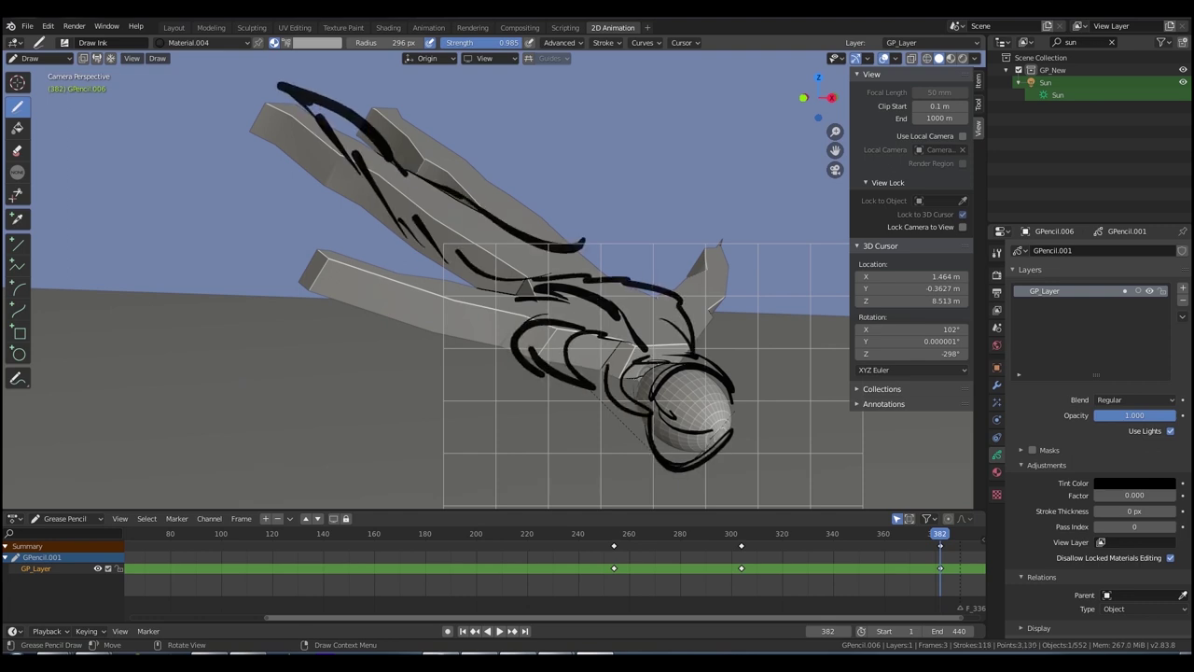
{"action": "left_click_drag", "start_coordinate": [383, 88], "coordinate": [420, 166]}
{"action": "left_click_drag", "start_coordinate": [385, 89], "coordinate": [568, 225]}
{"action": "left_click_drag", "start_coordinate": [303, 248], "coordinate": [504, 290]}
{"action": "left_click_drag", "start_coordinate": [322, 275], "coordinate": [511, 354]}
{"action": "left_click_drag", "start_coordinate": [653, 433], "coordinate": [713, 446]}
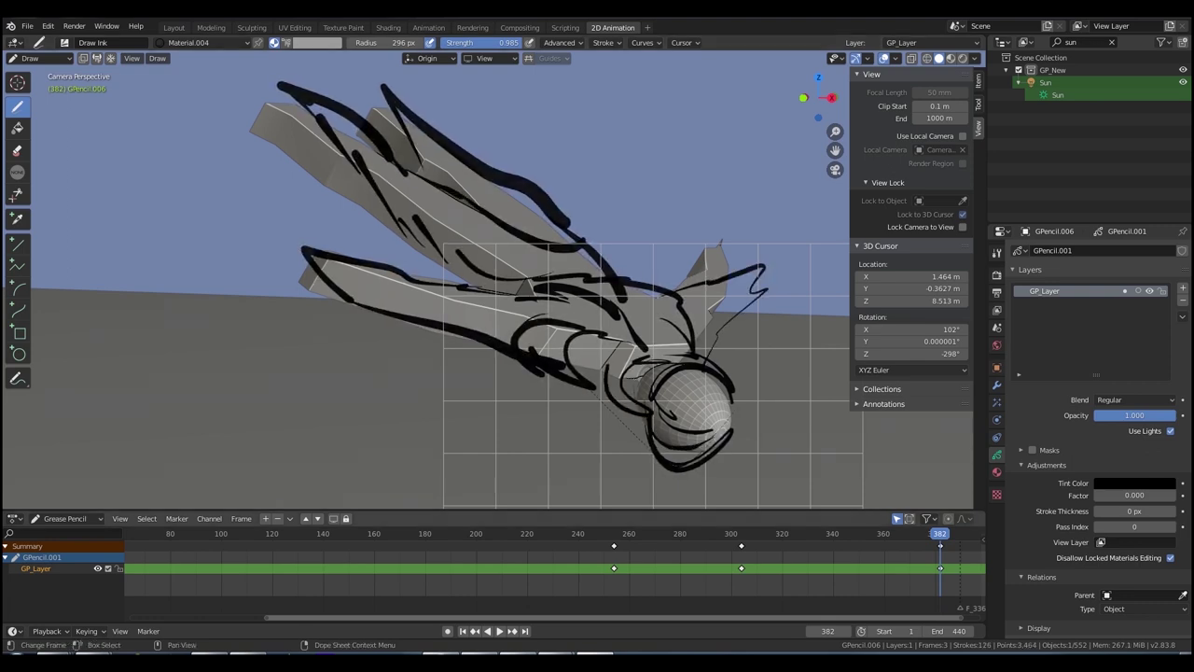
Go to frame 423 and sketch the figure's head and neck in a new Grease Pencil drawing
{"action": "left_click_drag", "start_coordinate": [941, 534], "coordinate": [1045, 533]}
{"action": "mouse_move", "coordinate": [773, 119]}
{"action": "left_mouse_down"}
{"action": "mouse_move", "coordinate": [827, 132]}
{"action": "mouse_move", "coordinate": [724, 179]}
{"action": "left_mouse_up"}
{"action": "left_click_drag", "start_coordinate": [724, 175], "coordinate": [772, 222]}
{"action": "scroll", "coordinate": [773, 222], "scroll_direction": "down", "scroll_amount": 2}
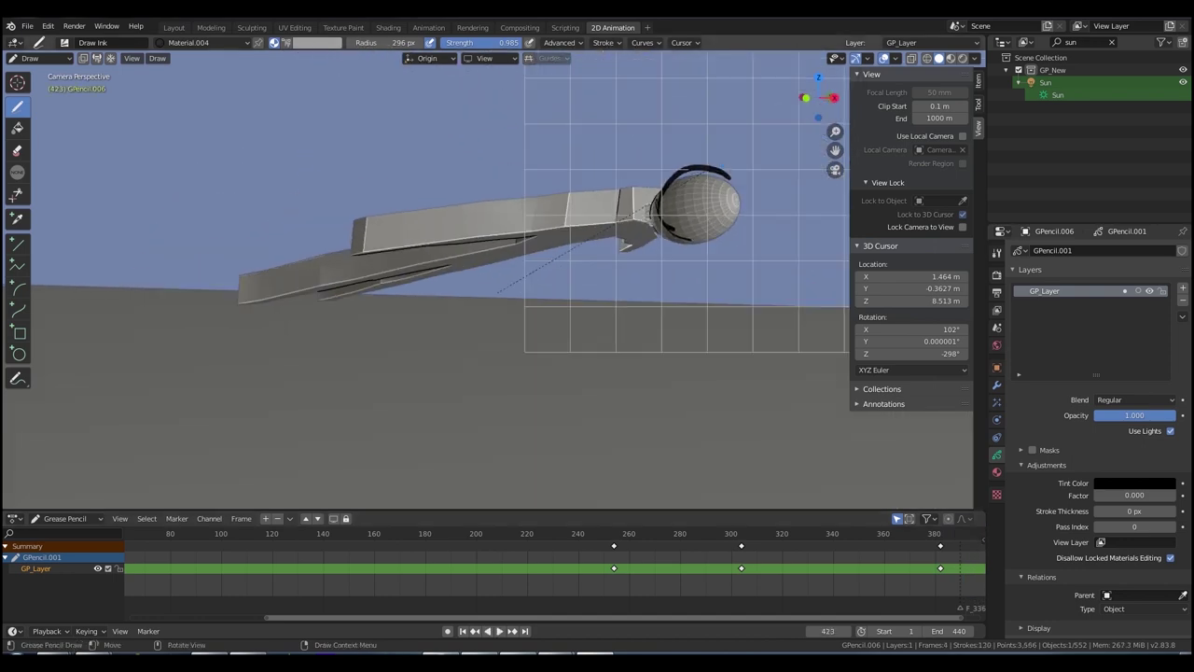
{"action": "left_click_drag", "start_coordinate": [640, 194], "coordinate": [657, 245]}
{"action": "left_click_drag", "start_coordinate": [627, 228], "coordinate": [654, 239]}
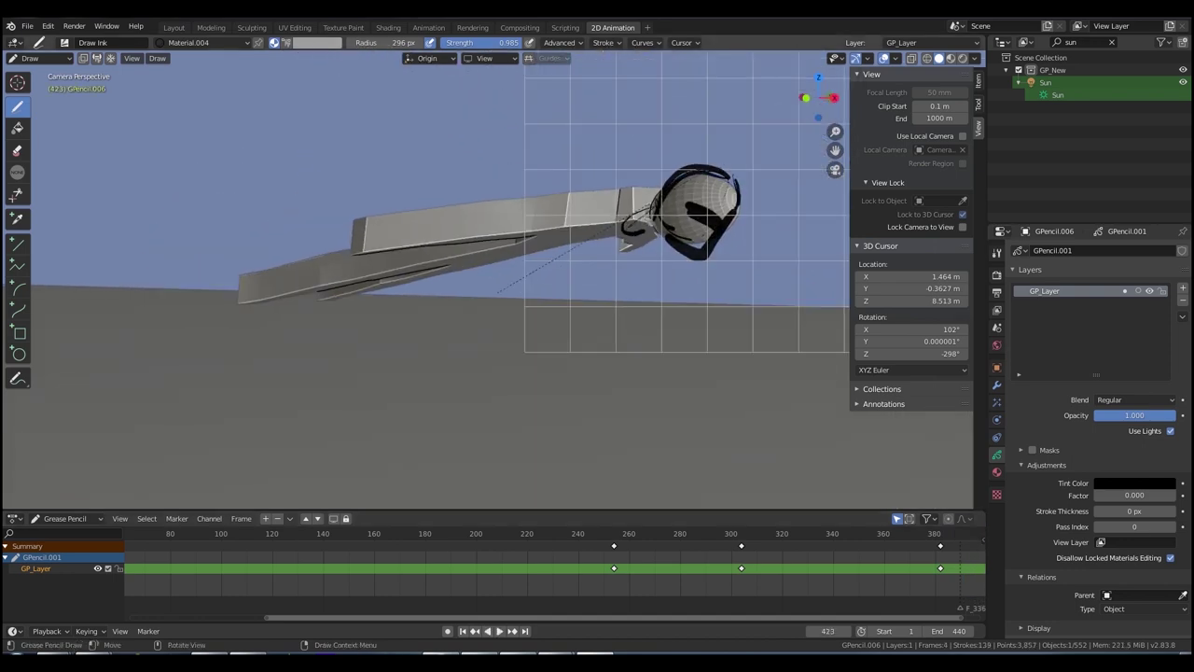
Complete the frame 423 drawing with the figure's torso, arms and legs over SUPERSIMPLEMAN
{"action": "left_click_drag", "start_coordinate": [640, 196], "coordinate": [556, 211]}
{"action": "left_click_drag", "start_coordinate": [558, 211], "coordinate": [618, 217]}
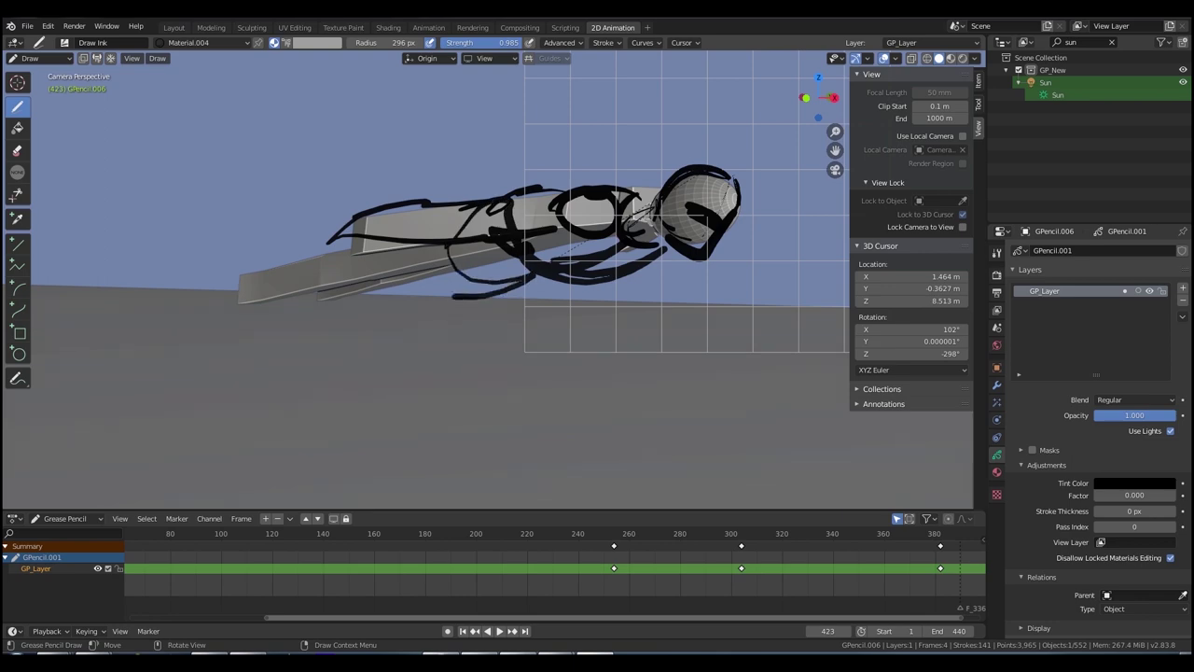
{"action": "left_click_drag", "start_coordinate": [241, 276], "coordinate": [434, 297]}
{"action": "left_click_drag", "start_coordinate": [244, 233], "coordinate": [359, 272]}
{"action": "left_click_drag", "start_coordinate": [332, 212], "coordinate": [430, 196]}
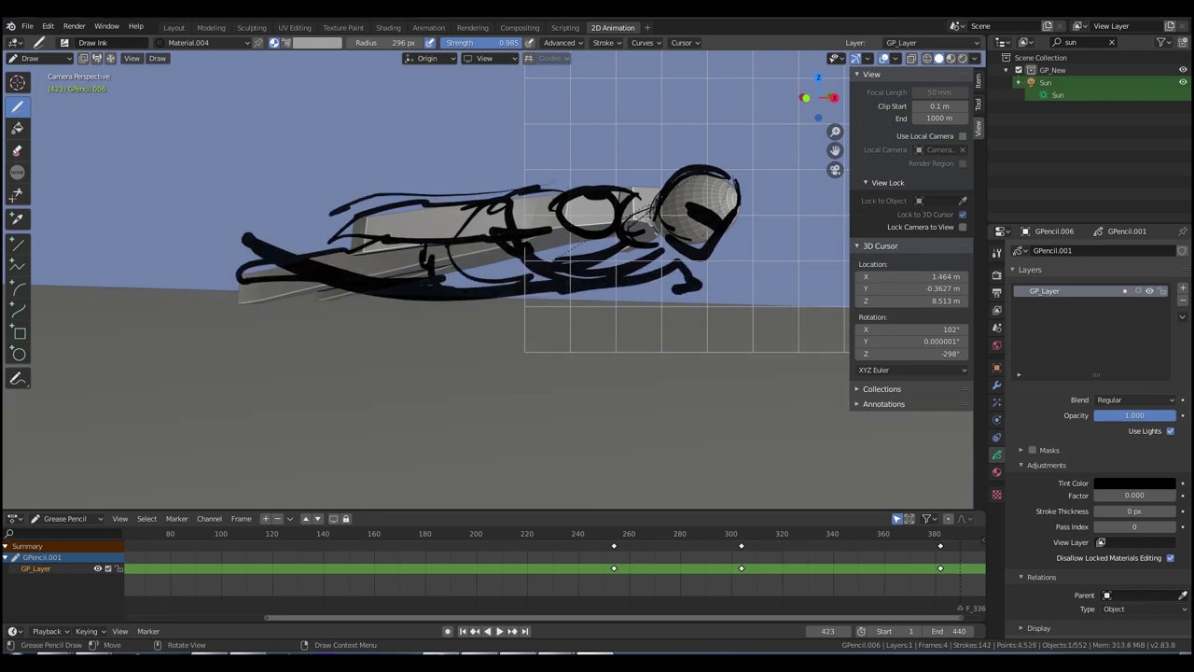
Play back the Grease Pencil poses from an earlier frame to review the sketched motion
{"action": "middle_click_drag", "start_coordinate": [886, 569], "coordinate": [587, 569]}
{"action": "left_click", "coordinate": [618, 533]}
{"action": "key", "text": "space"}
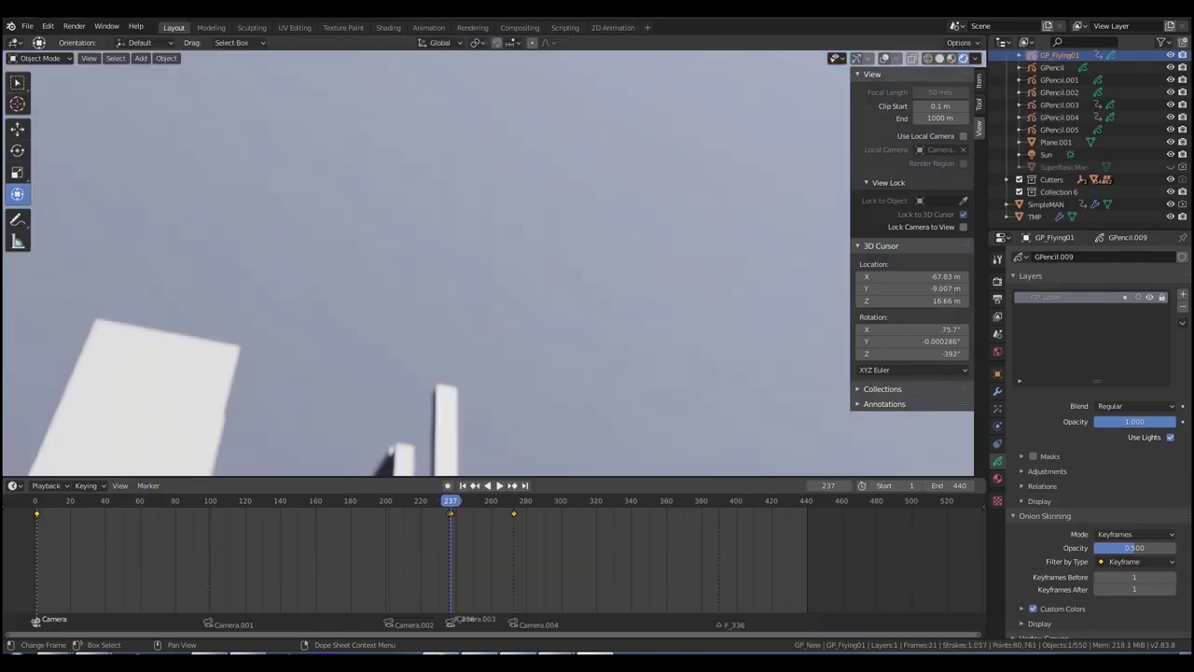
Play and scrub the GP_Flying01 rough animation from frame 237 onward to examine its poses against the city
{"action": "key", "text": "space"}
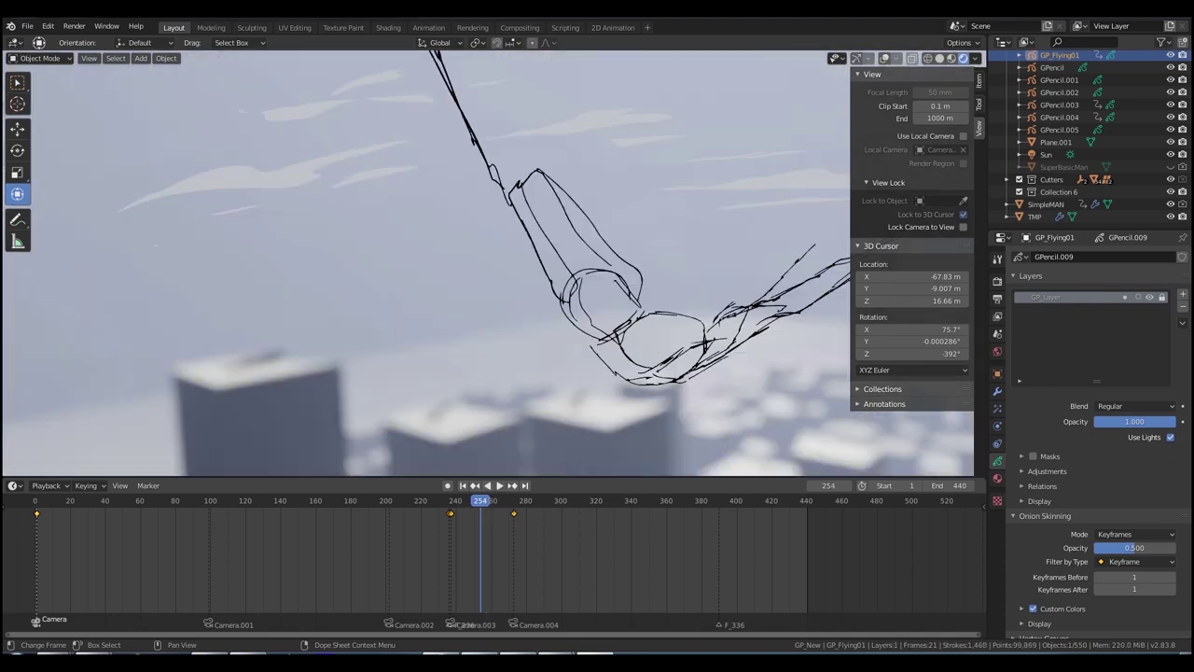
{"action": "key", "text": "space"}
{"action": "left_click_drag", "start_coordinate": [483, 500], "coordinate": [540, 500]}
{"action": "key", "text": "space"}
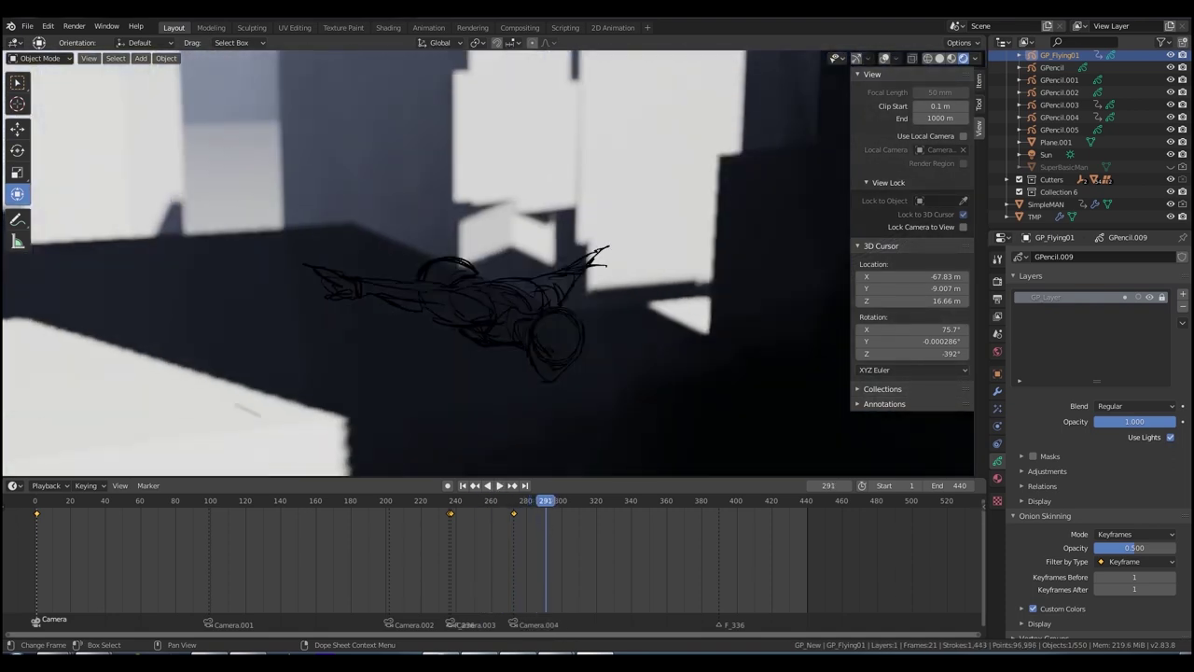
{"action": "key", "text": "space"}
{"action": "key", "text": "space"}
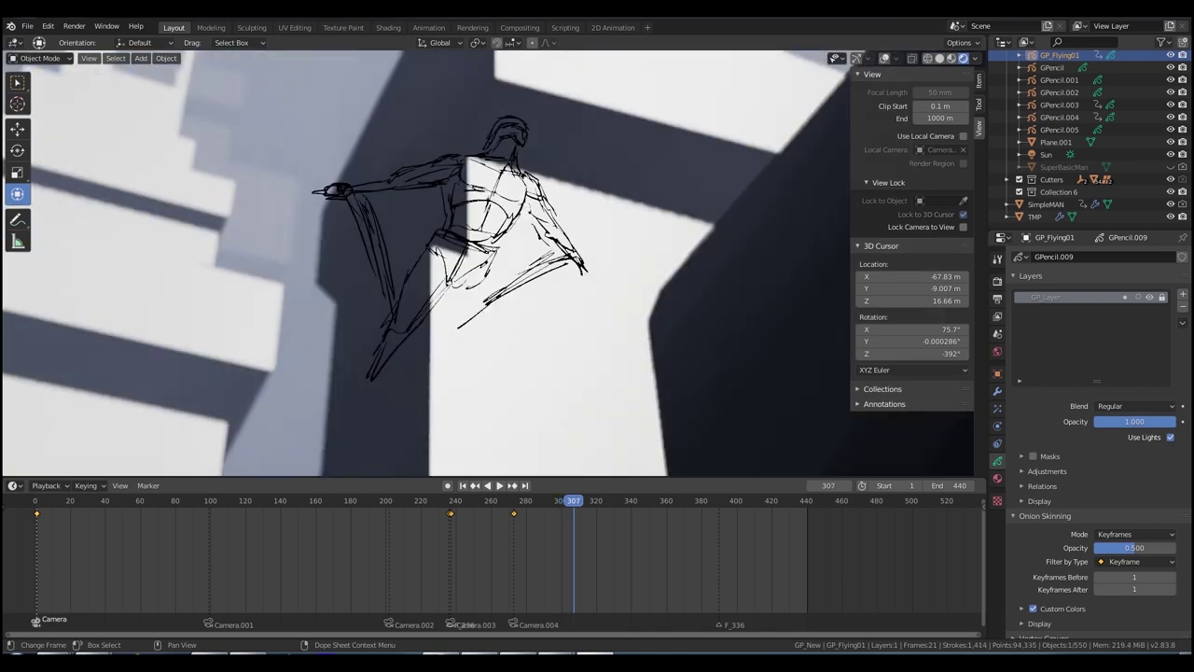
{"action": "key", "text": "space"}
{"action": "left_click_drag", "start_coordinate": [591, 500], "coordinate": [621, 500]}
{"action": "key", "text": "ctrl+shift+space"}
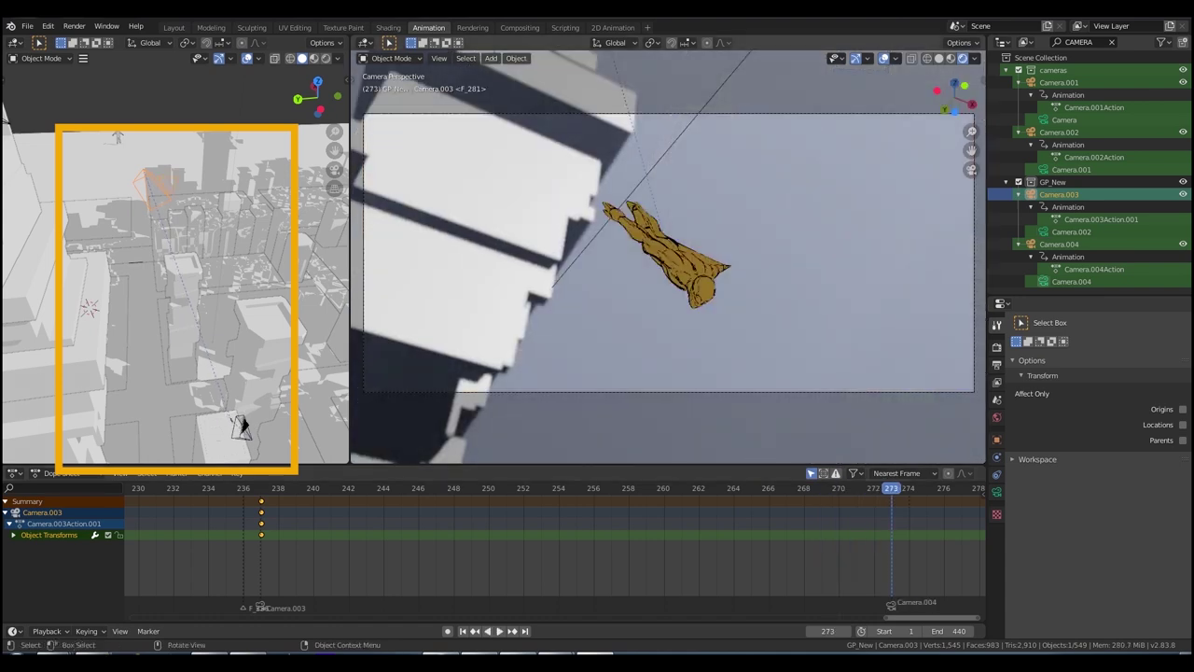
Select Camera.004 and examine its keyframed motion by playing from frame 277 and checking frame 299
{"action": "left_click", "coordinate": [241, 425]}
{"action": "left_click_drag", "start_coordinate": [891, 488], "coordinate": [962, 488]}
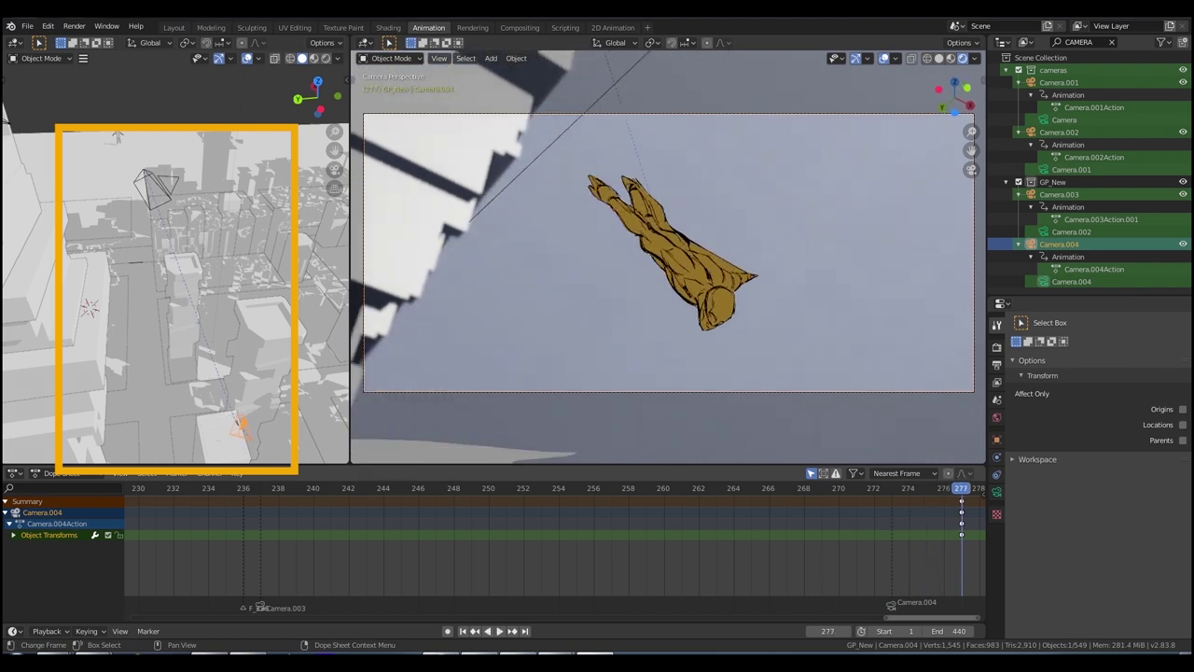
{"action": "middle_click_drag", "start_coordinate": [653, 551], "coordinate": [532, 550], "text": "ctrl"}
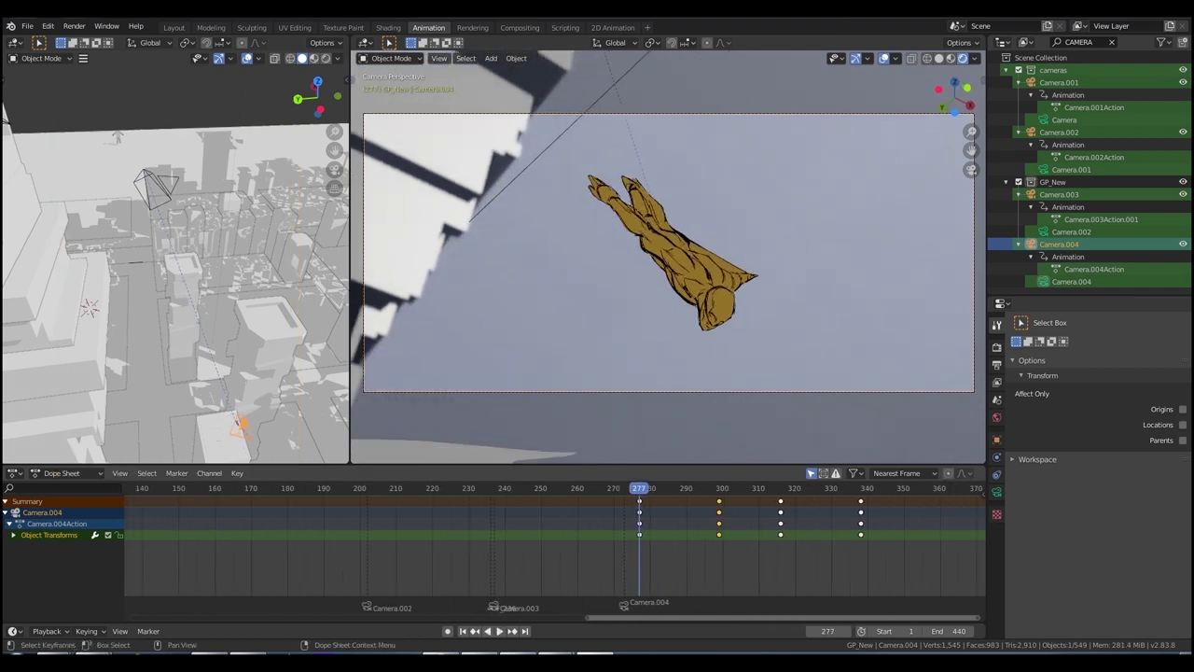
{"action": "key", "text": "space"}
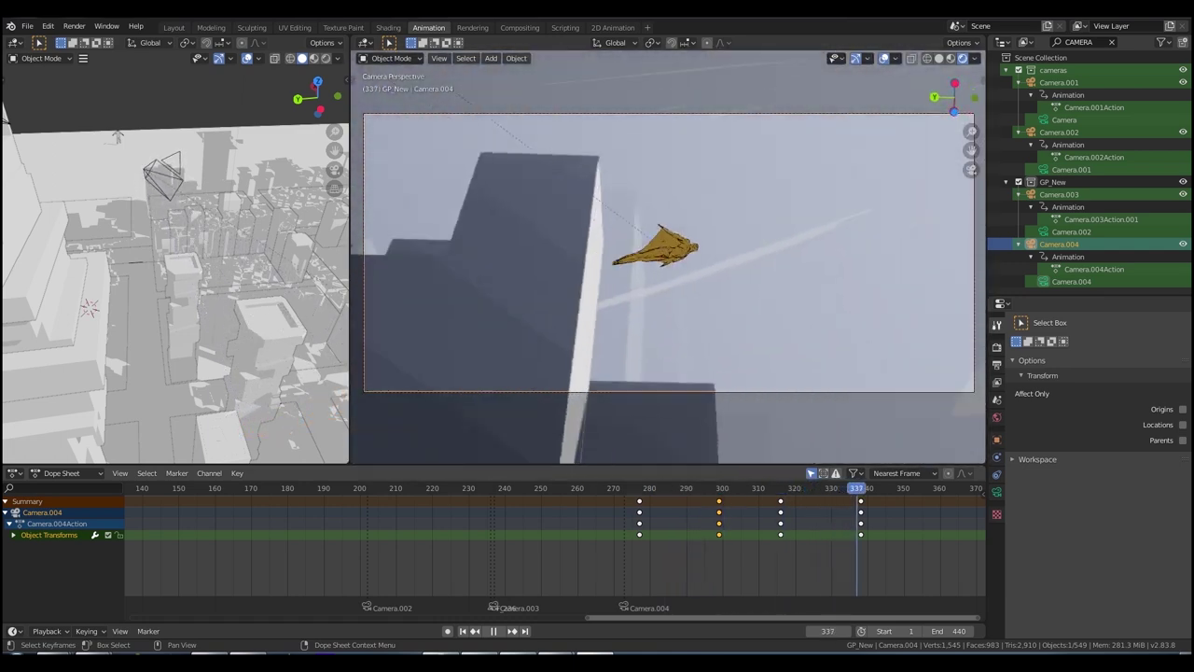
{"action": "key", "text": "space"}
{"action": "left_click_drag", "start_coordinate": [783, 488], "coordinate": [719, 488]}
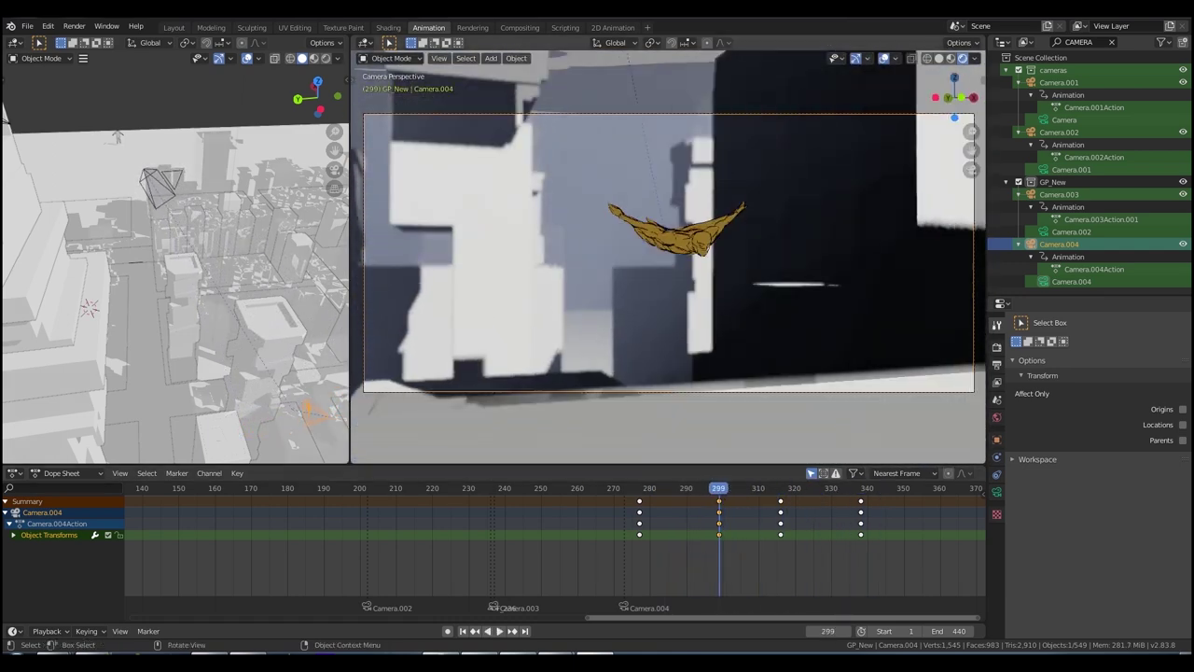
{"action": "middle_click_drag", "start_coordinate": [233, 280], "coordinate": [157, 255], "text": "shift"}
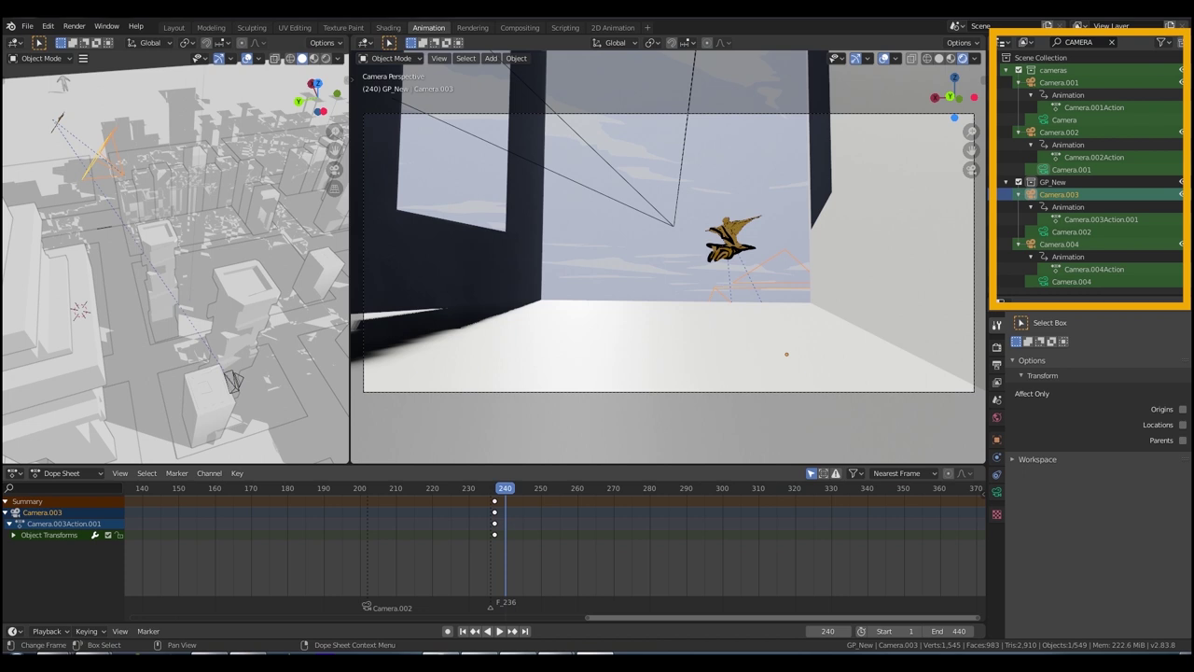
Add a timeline marker at frame 240 and bind Camera.003 to it
{"action": "key", "text": "m"}
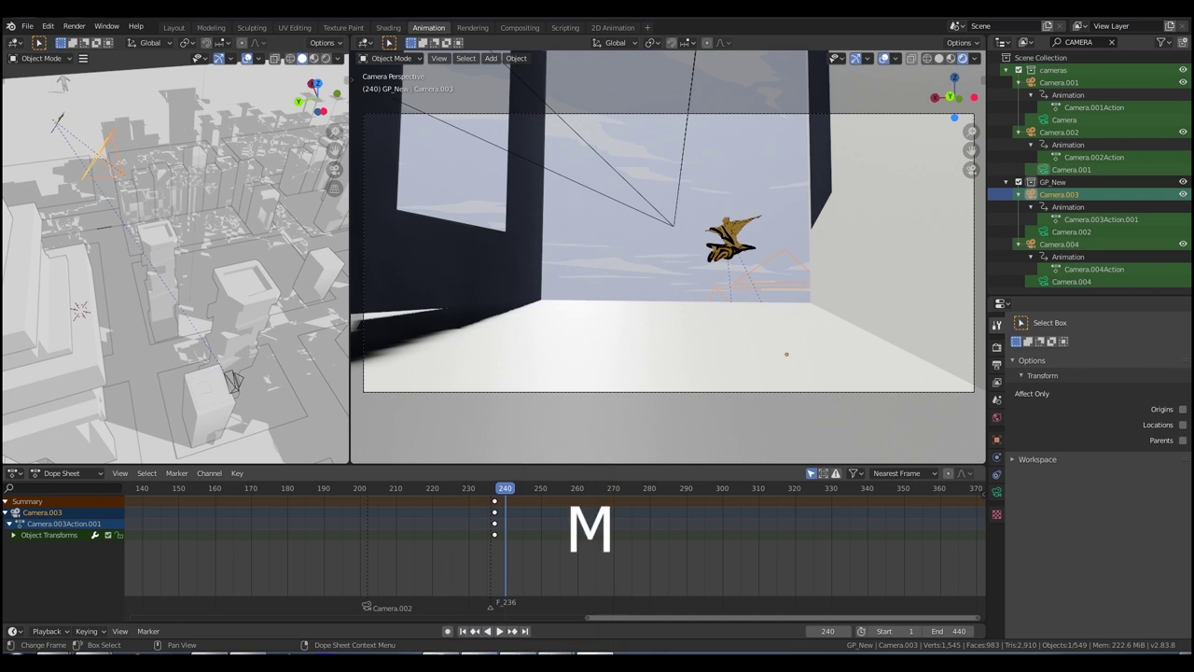
{"action": "key", "text": "m"}
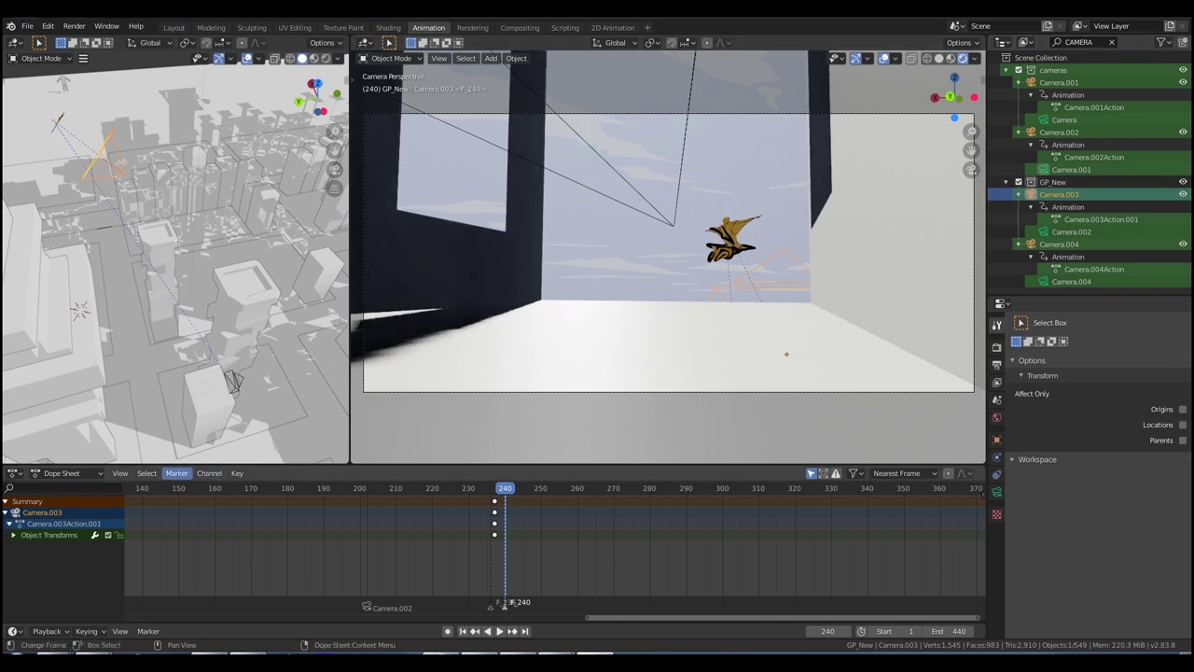
{"action": "left_click", "coordinate": [177, 473]}
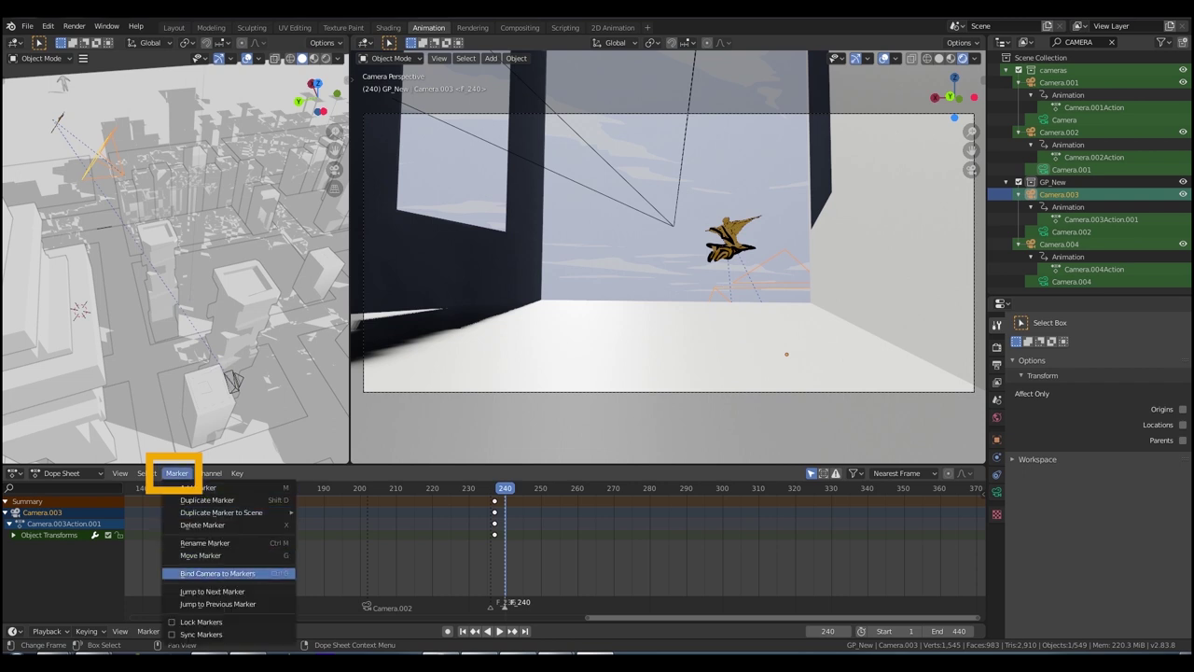
{"action": "left_click", "coordinate": [218, 573]}
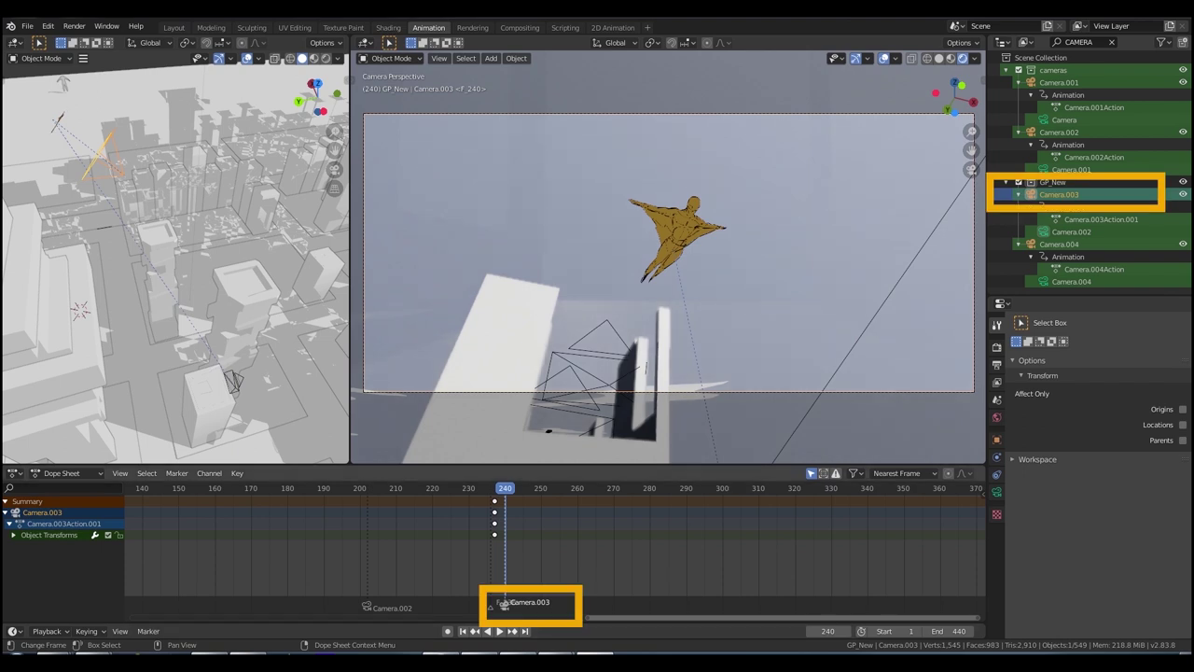
Add a timeline marker at frame 292 and bind Camera.004 to it
{"action": "key", "text": "space"}
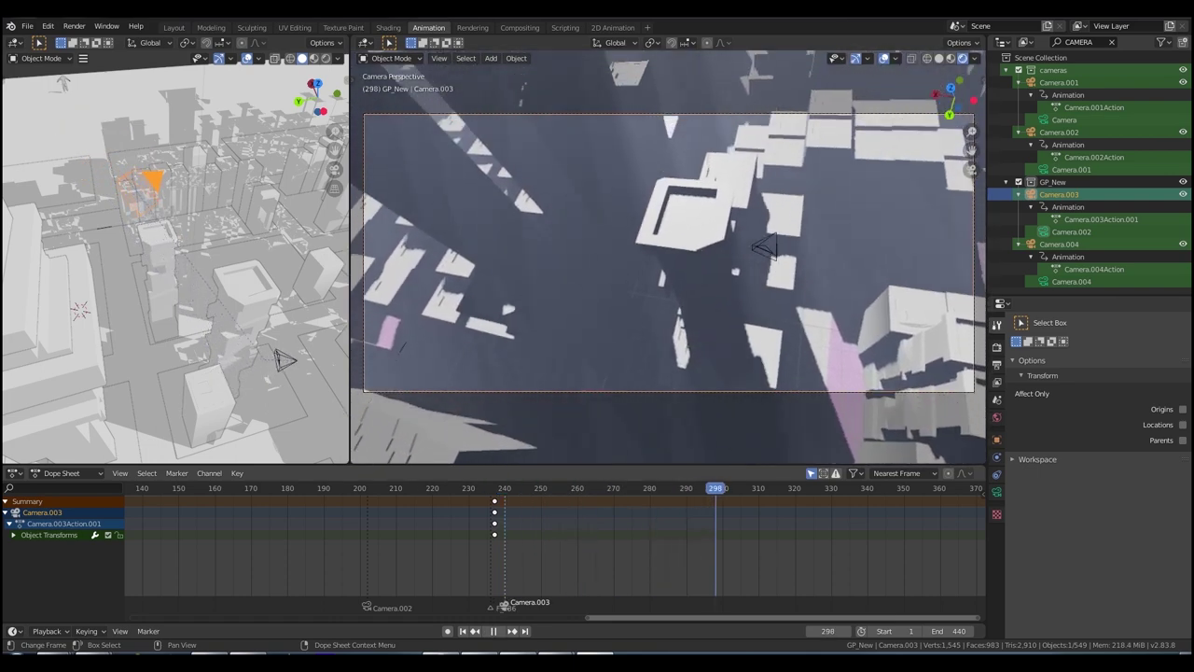
{"action": "left_click_drag", "start_coordinate": [719, 488], "coordinate": [694, 488]}
{"action": "key", "text": "space"}
{"action": "key", "text": "m"}
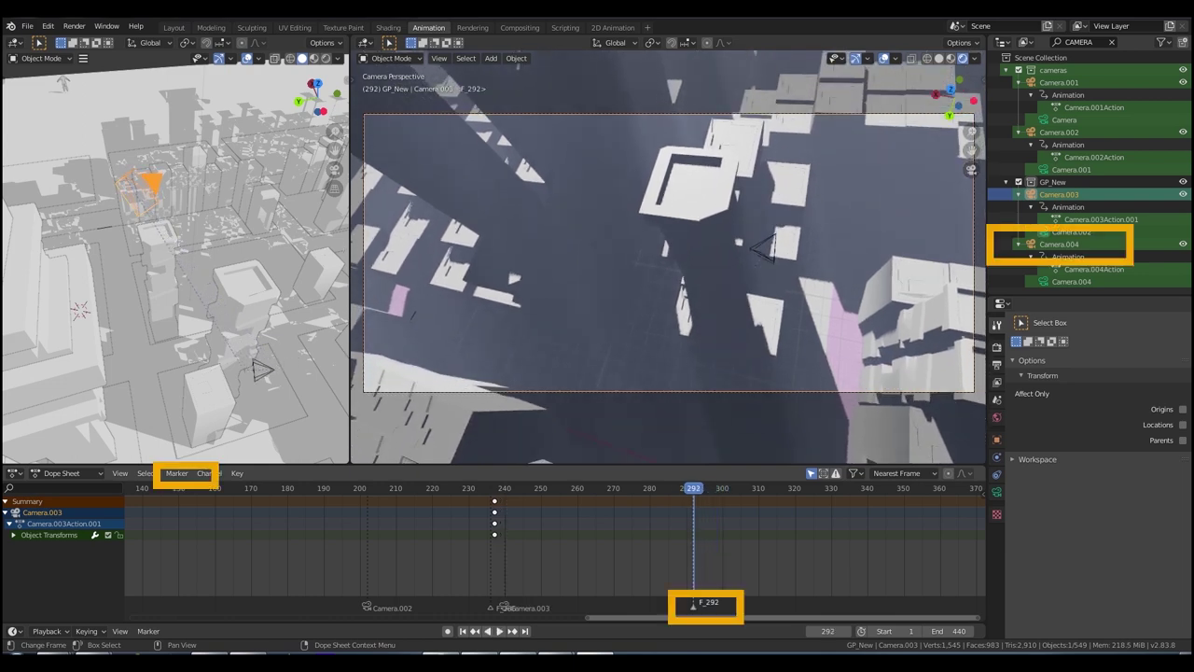
{"action": "left_click", "coordinate": [1060, 245]}
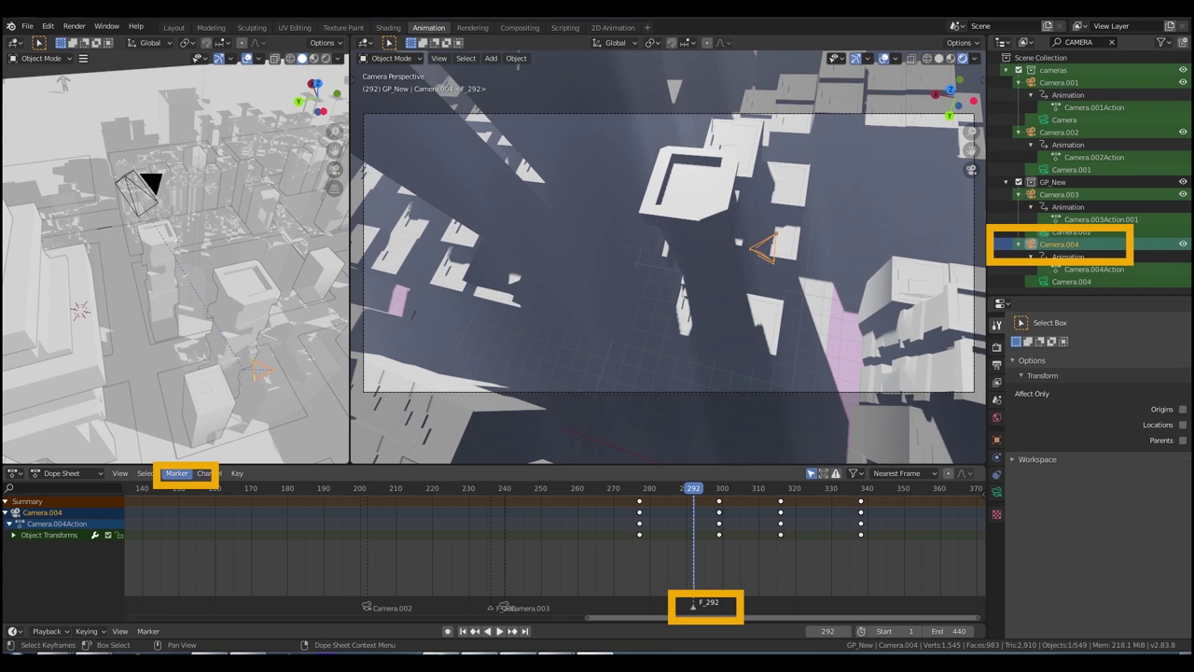
{"action": "left_click", "coordinate": [176, 473]}
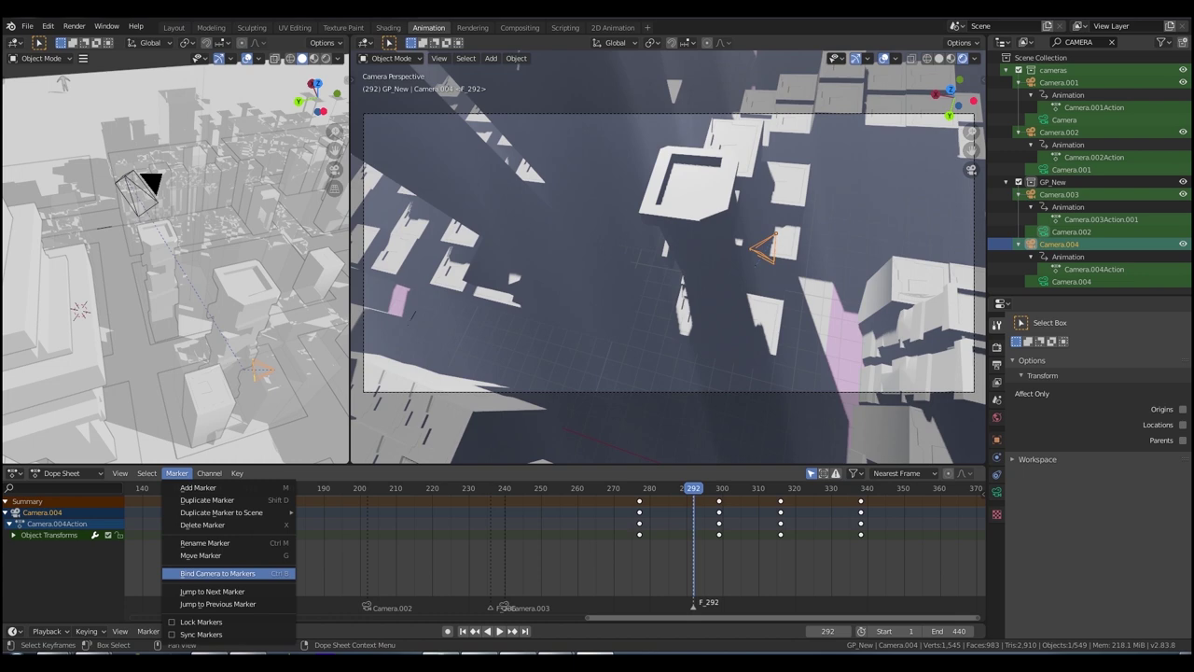
{"action": "left_click", "coordinate": [217, 573]}
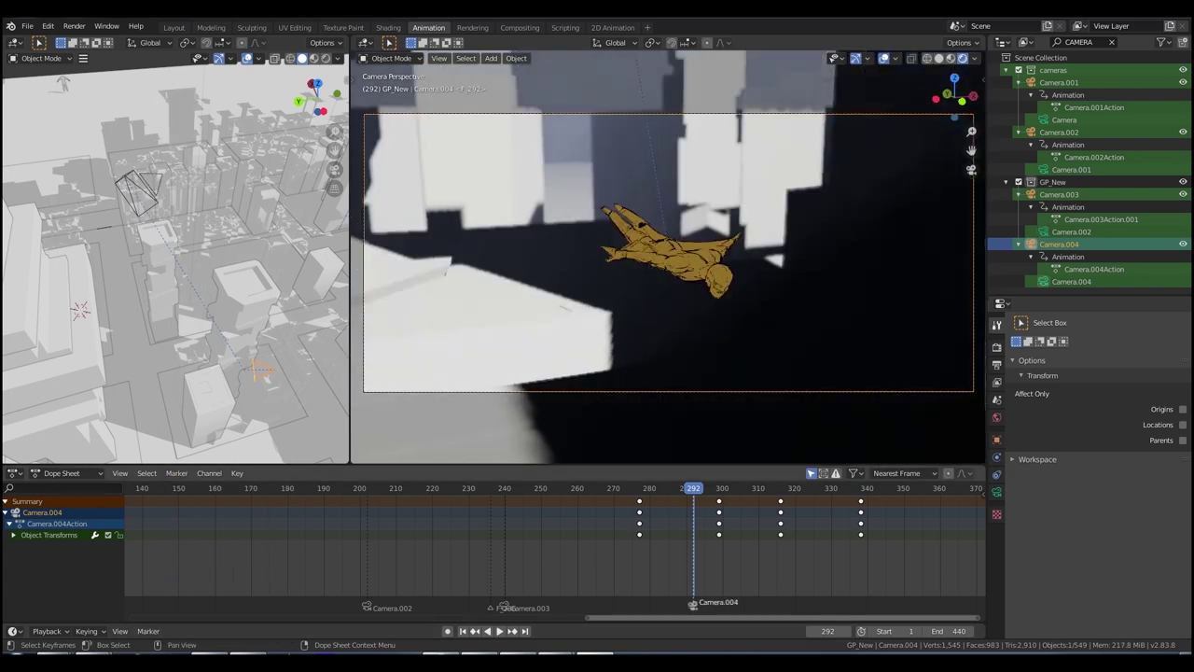
Play and scrub the frames around the Camera.003 marker to check the camera switch
{"action": "key", "text": "shift+ctrl+space"}
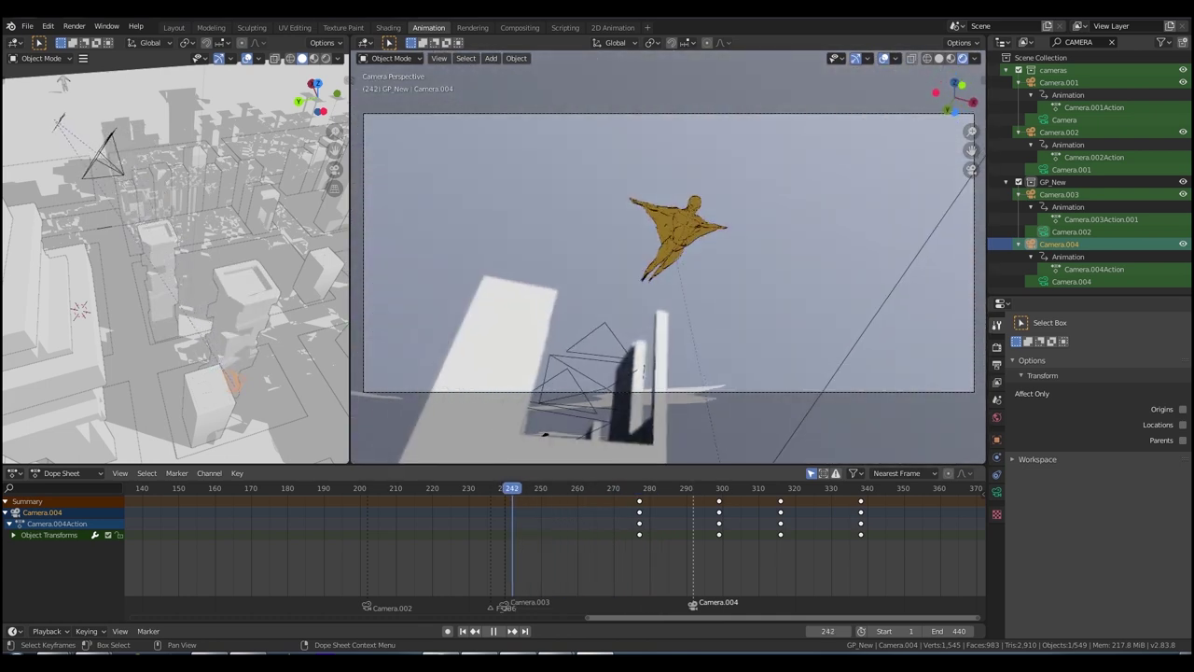
{"action": "left_click_drag", "start_coordinate": [513, 488], "coordinate": [545, 488]}
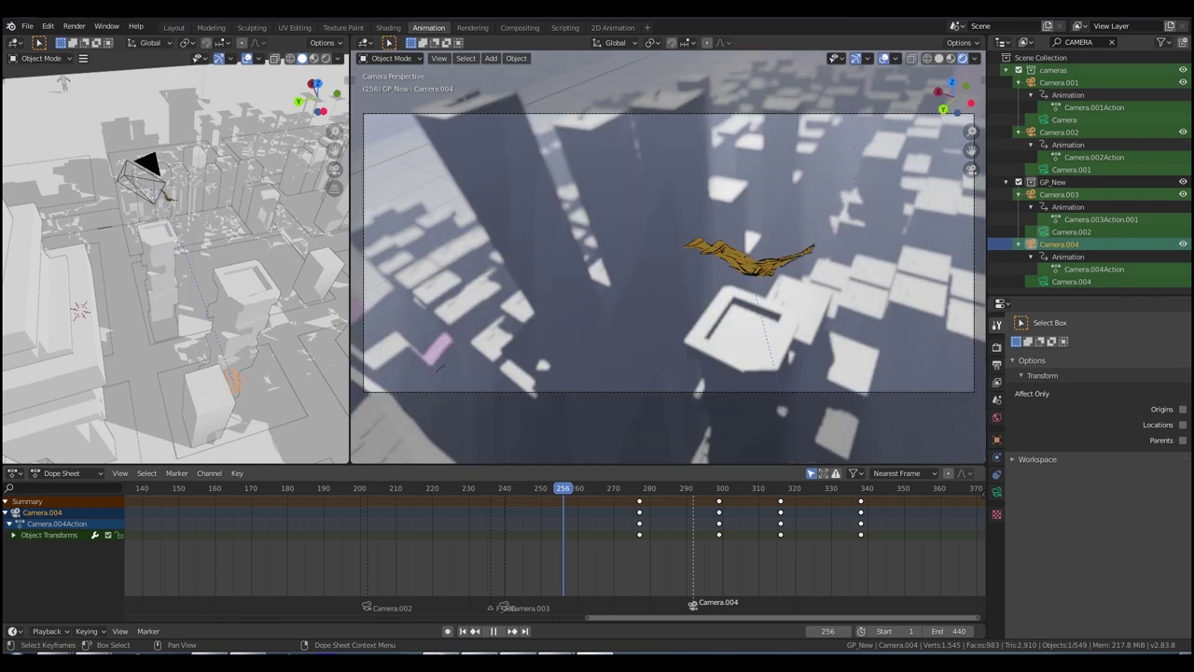